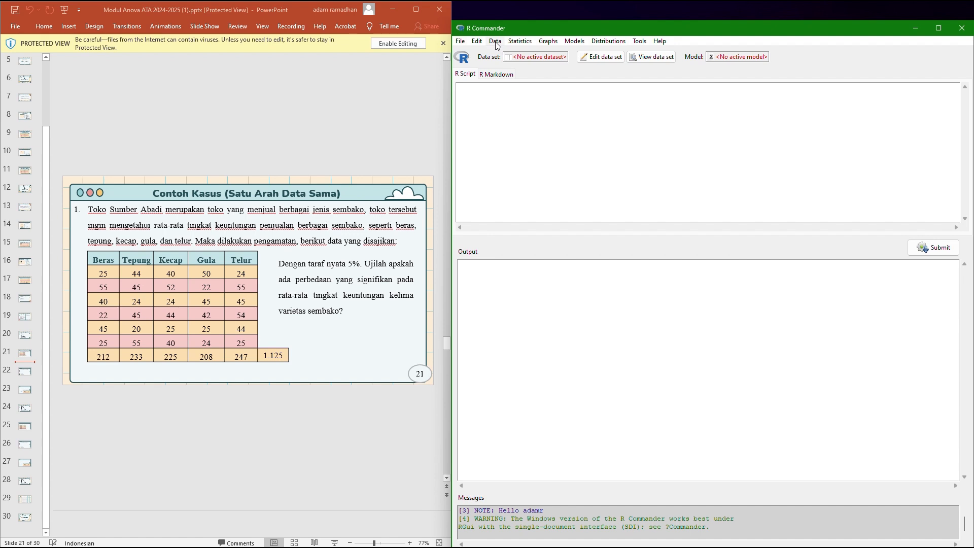
Step: Create a new data set named ANOVA
{"action": "left_click", "coordinate": [496, 42]}
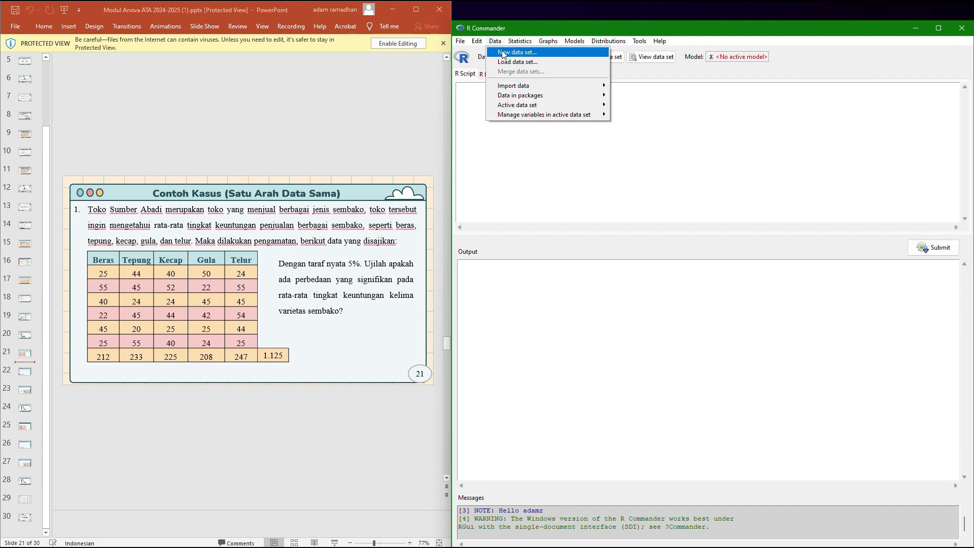
{"action": "left_click", "coordinate": [504, 53]}
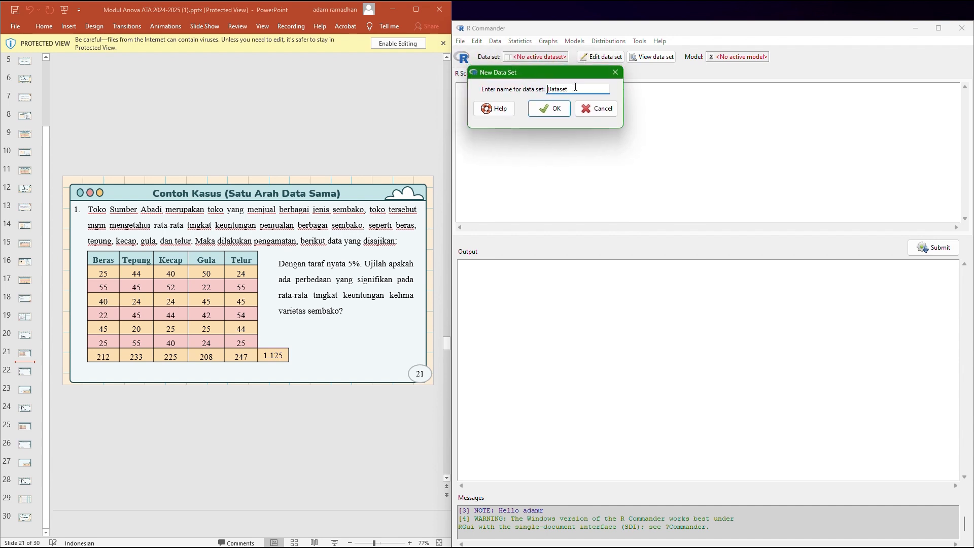
{"action": "left_click_drag", "start_coordinate": [575, 87], "coordinate": [542, 93]}
{"action": "type", "text": "ANOVA"}
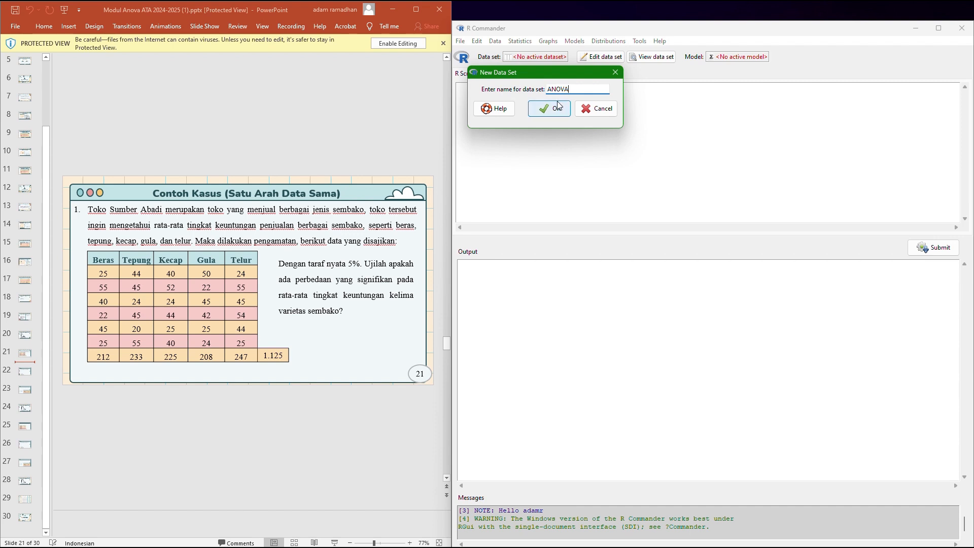
{"action": "left_click", "coordinate": [553, 110]}
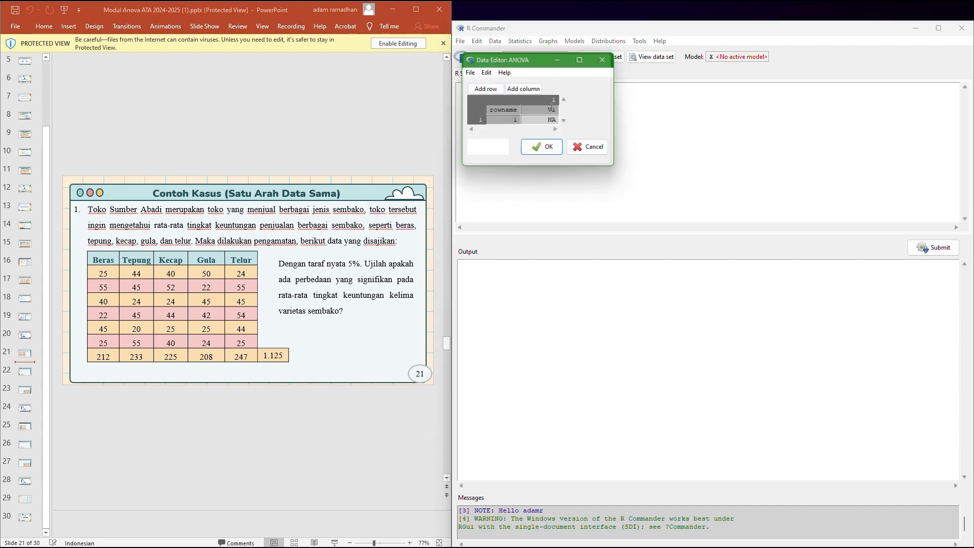
Step: Add a second column to the data set and name the two columns SKOR and VARIETAS
{"action": "left_click_drag", "start_coordinate": [532, 65], "coordinate": [528, 102]}
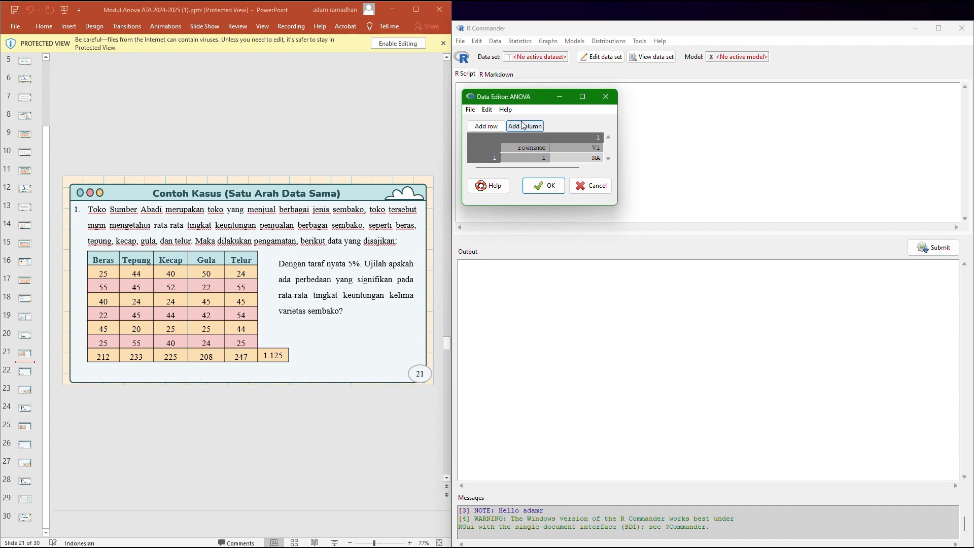
{"action": "left_click_drag", "start_coordinate": [528, 101], "coordinate": [527, 108]}
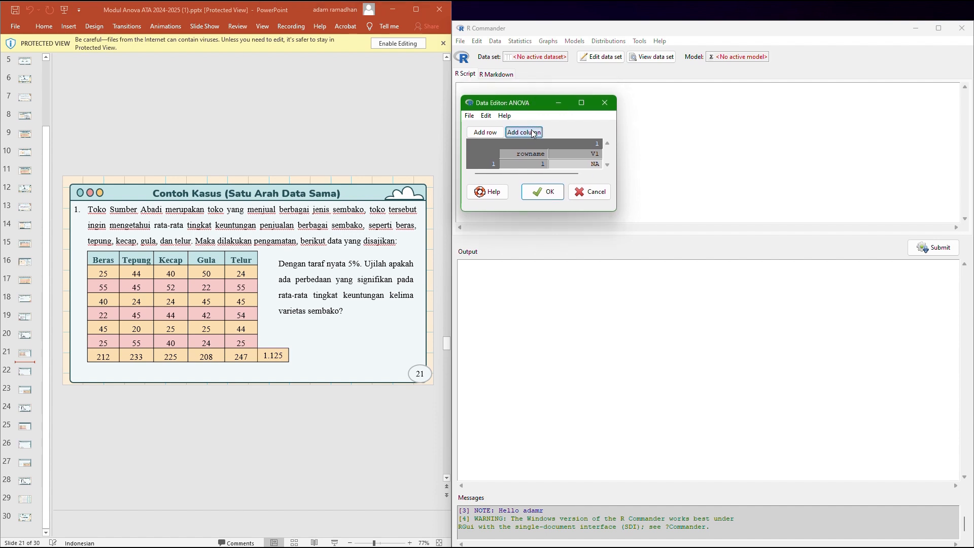
{"action": "left_click", "coordinate": [533, 133]}
{"action": "double_click", "coordinate": [555, 153]}
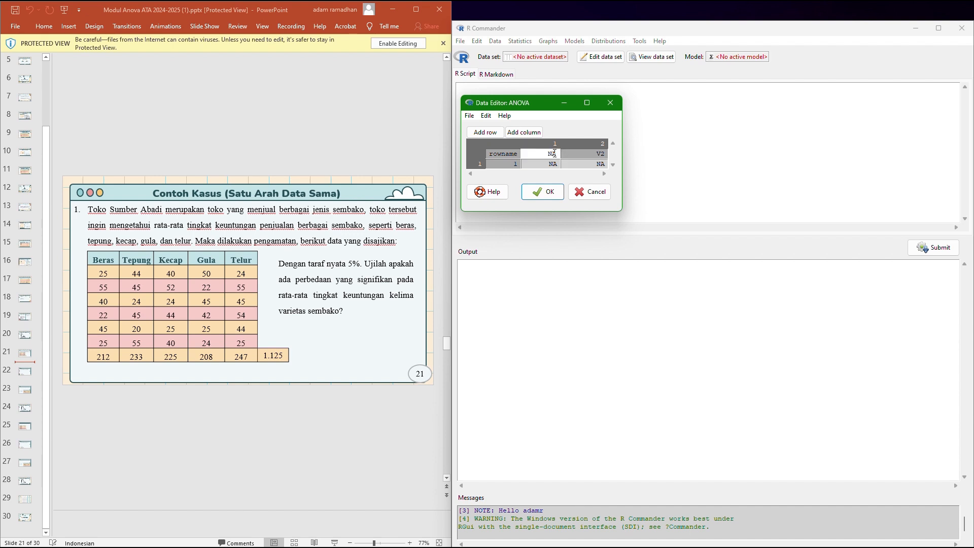
{"action": "type", "text": "SKOR"}
{"action": "double_click", "coordinate": [599, 154]}
{"action": "type", "text": "S"}
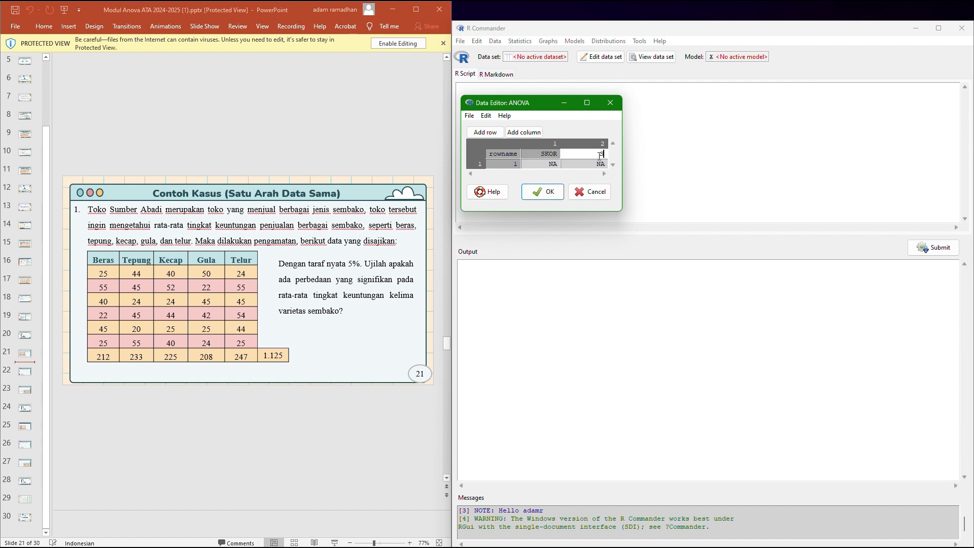
{"action": "type", "text": "VARIETAS"}
Step: Add empty rows to the ANOVA data set until it has 30 rows
{"action": "left_click_drag", "start_coordinate": [509, 103], "coordinate": [515, 97]}
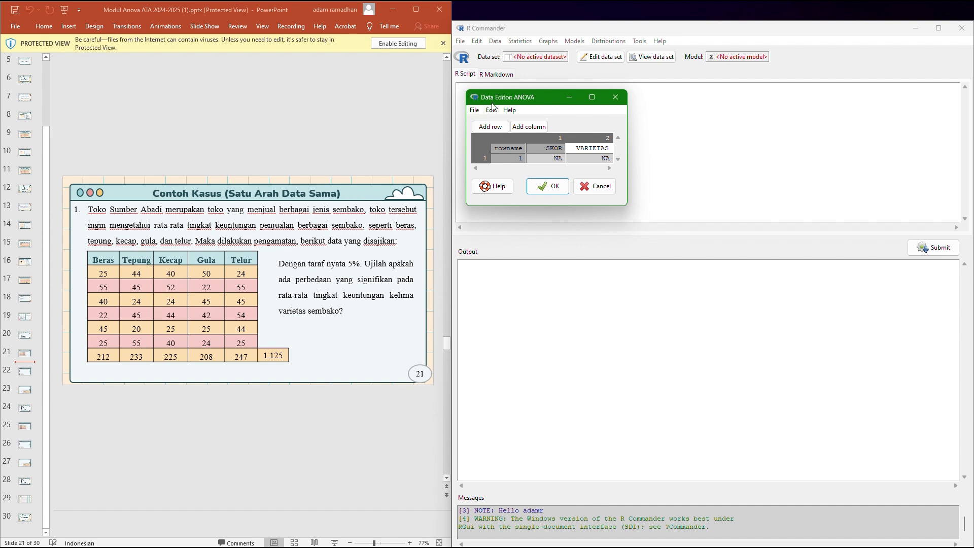
{"action": "left_click_drag", "start_coordinate": [492, 99], "coordinate": [493, 94]}
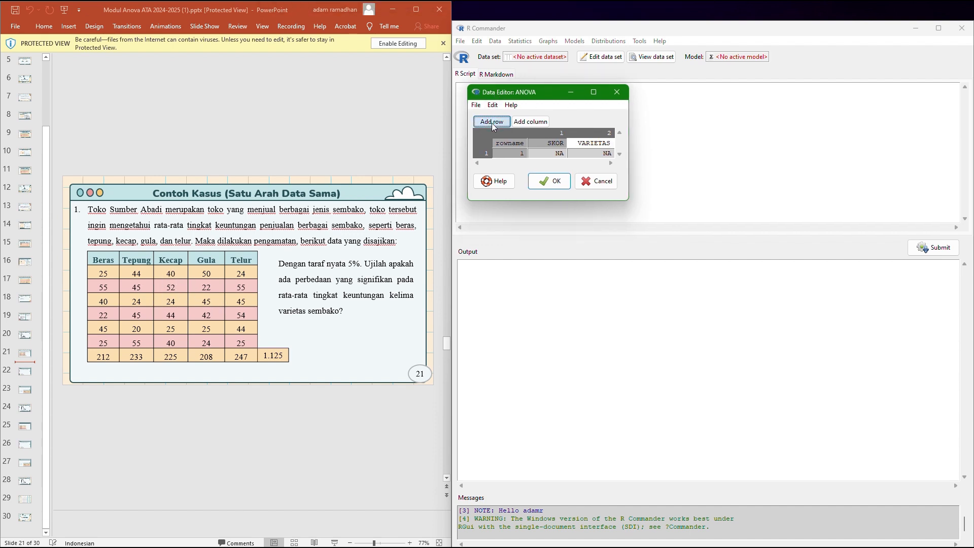
{"action": "left_click", "coordinate": [492, 123]}
{"action": "left_click", "coordinate": [492, 122]}
{"action": "left_click", "coordinate": [491, 123]}
{"action": "left_click", "coordinate": [492, 123]}
{"action": "left_click", "coordinate": [491, 123]}
{"action": "left_click", "coordinate": [491, 123]}
{"action": "left_click", "coordinate": [491, 123]}
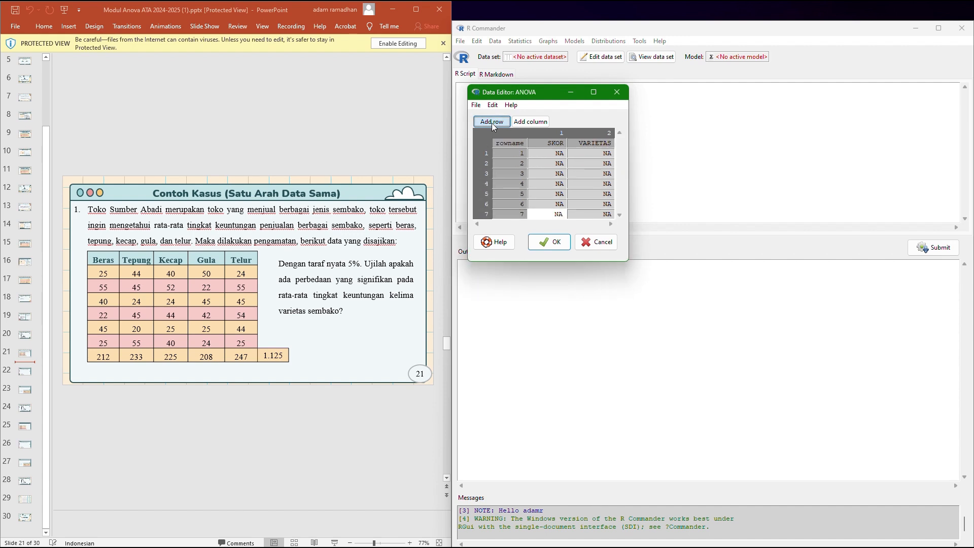
{"action": "left_click", "coordinate": [491, 123]}
{"action": "left_click", "coordinate": [491, 122]}
{"action": "left_click", "coordinate": [492, 123]}
{"action": "left_click", "coordinate": [492, 123]}
{"action": "left_click", "coordinate": [492, 123]}
{"action": "left_click", "coordinate": [491, 122]}
{"action": "left_click", "coordinate": [492, 122]}
{"action": "left_click", "coordinate": [492, 123]}
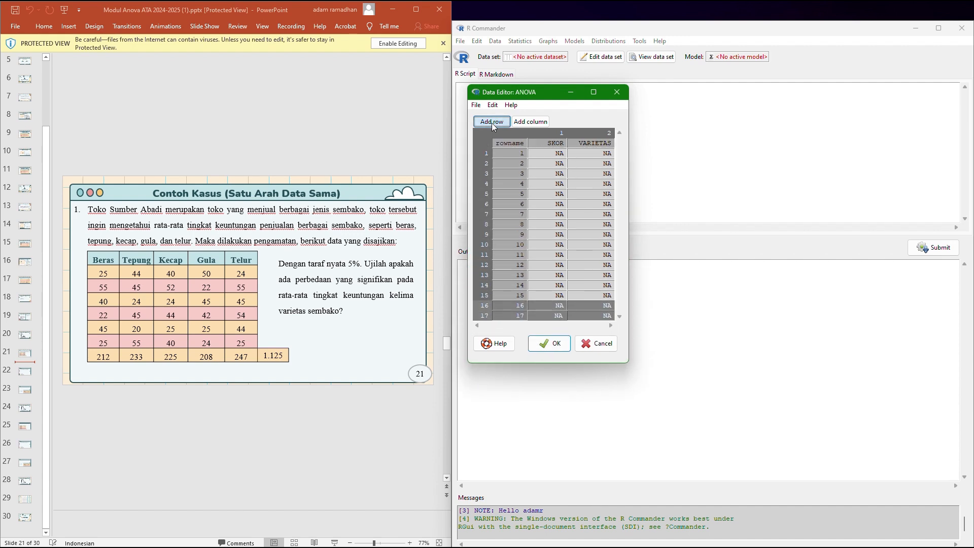
{"action": "left_click", "coordinate": [492, 123]}
{"action": "left_click", "coordinate": [492, 122]}
{"action": "left_click", "coordinate": [492, 123]}
{"action": "left_click", "coordinate": [491, 122]}
{"action": "left_click", "coordinate": [491, 123]}
{"action": "left_click", "coordinate": [492, 122]}
{"action": "left_click", "coordinate": [491, 123]}
{"action": "left_click", "coordinate": [491, 123]}
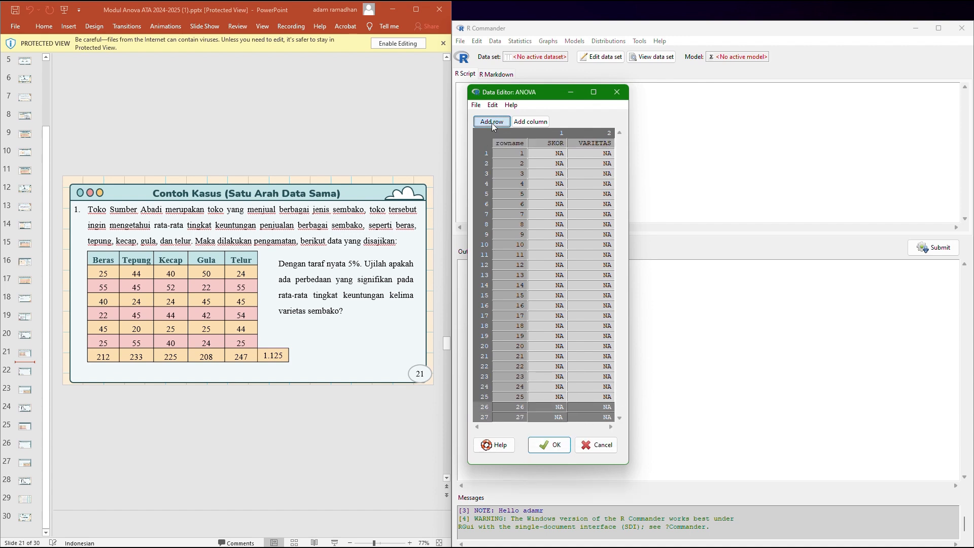
{"action": "left_click", "coordinate": [492, 122]}
{"action": "left_click", "coordinate": [492, 123]}
{"action": "left_click", "coordinate": [491, 123]}
{"action": "left_click", "coordinate": [492, 123]}
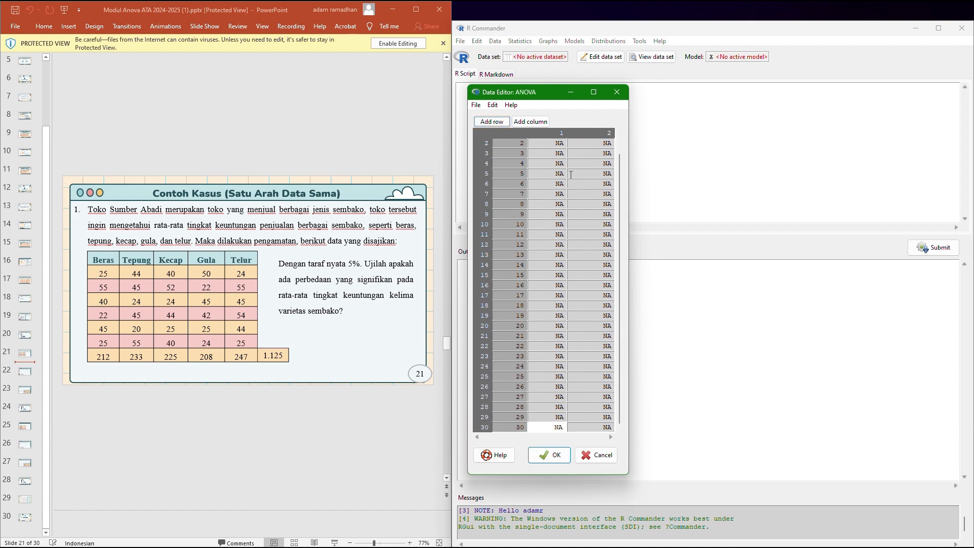
{"action": "left_click_drag", "start_coordinate": [619, 177], "coordinate": [615, 148]}
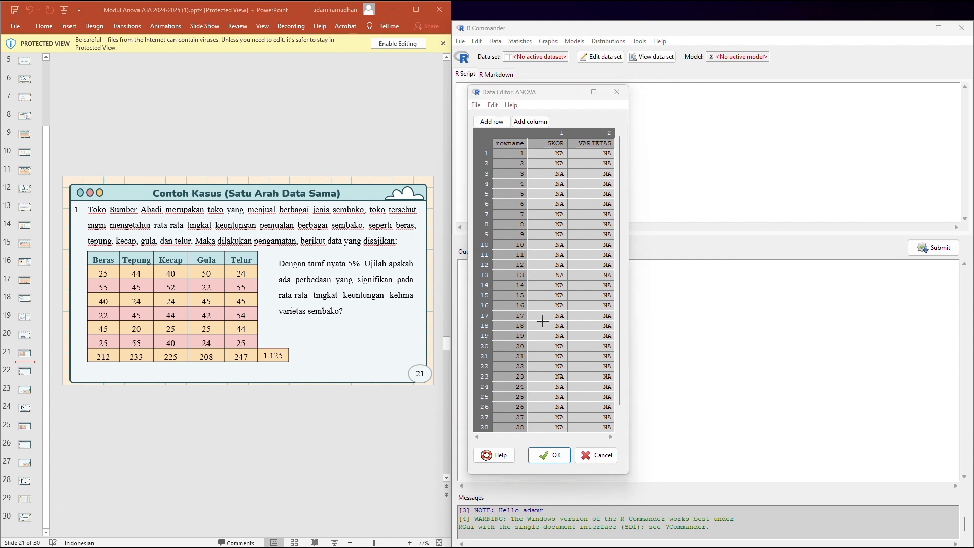
Step: Copy the Contoh Kasus 1 SKOR values (C3:C32) from DataAnova.xlsx in Excel into the data set's SKOR column, starting at row 1
{"action": "key", "text": "super"}
{"action": "left_click", "coordinate": [658, 544]}
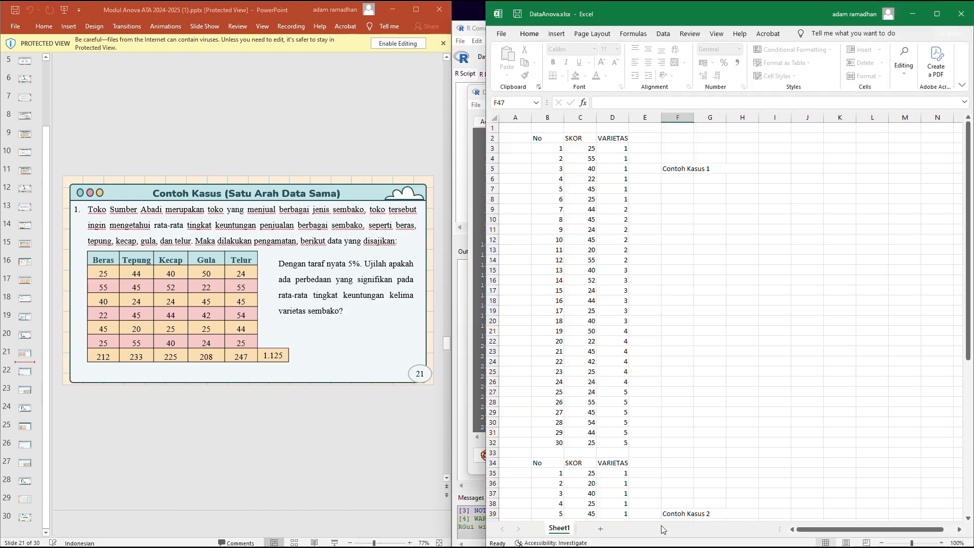
{"action": "left_click", "coordinate": [583, 148]}
{"action": "left_click_drag", "start_coordinate": [583, 152], "coordinate": [585, 439]}
{"action": "key", "text": "ctrl+c"}
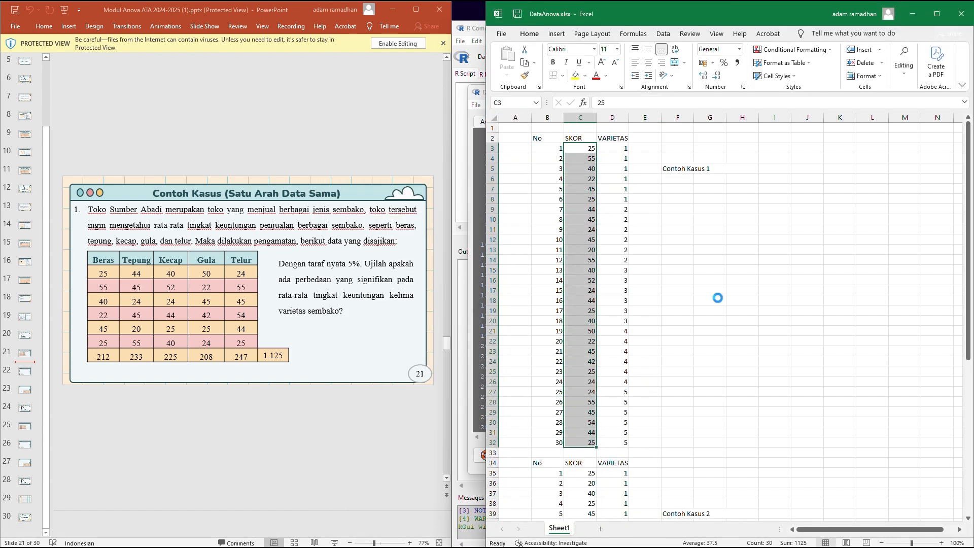
{"action": "left_click", "coordinate": [913, 14]}
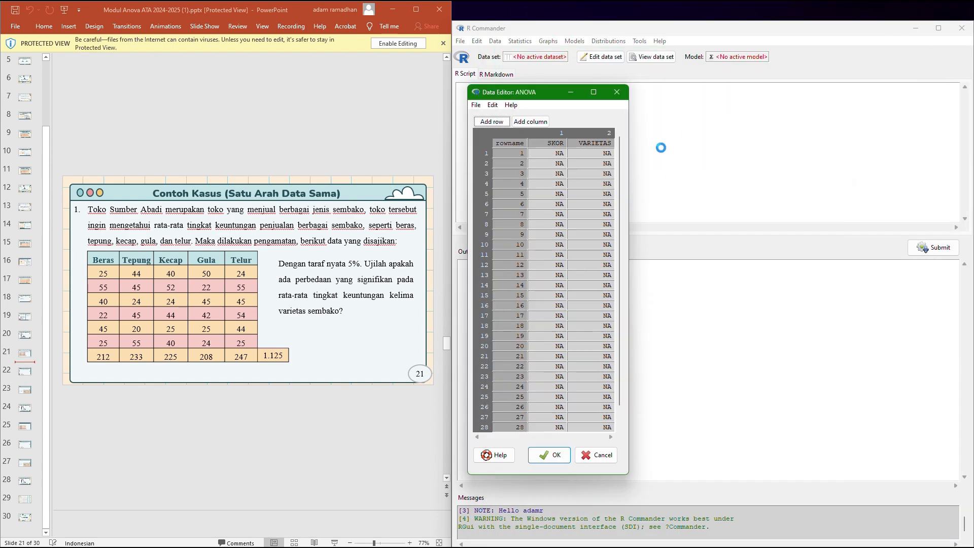
{"action": "left_click", "coordinate": [558, 152]}
{"action": "key", "text": "ctrl+v"}
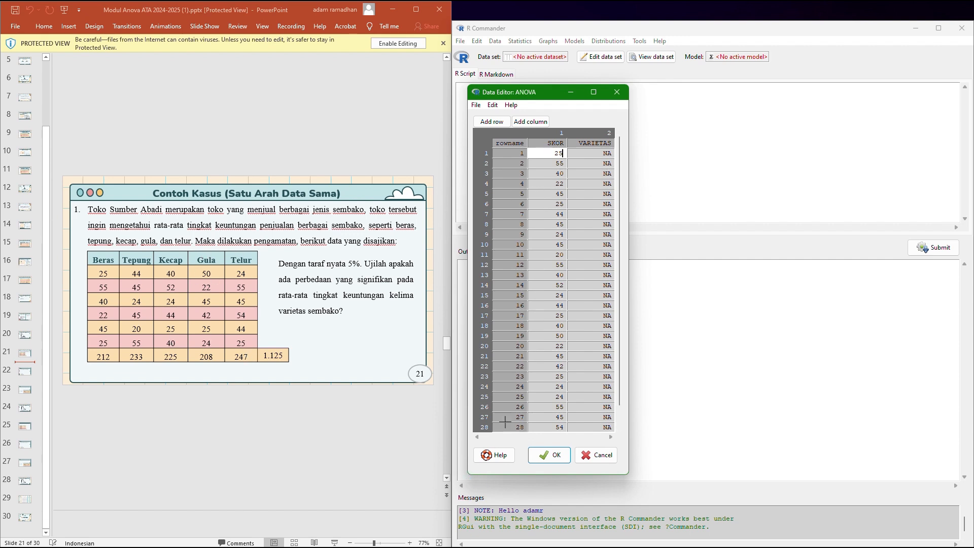
Step: Copy the Contoh Kasus 1 VARIETAS codes (D3:D32) from DataAnova.xlsx in Excel into the VARIETAS column and save the data set
{"action": "key", "text": "super"}
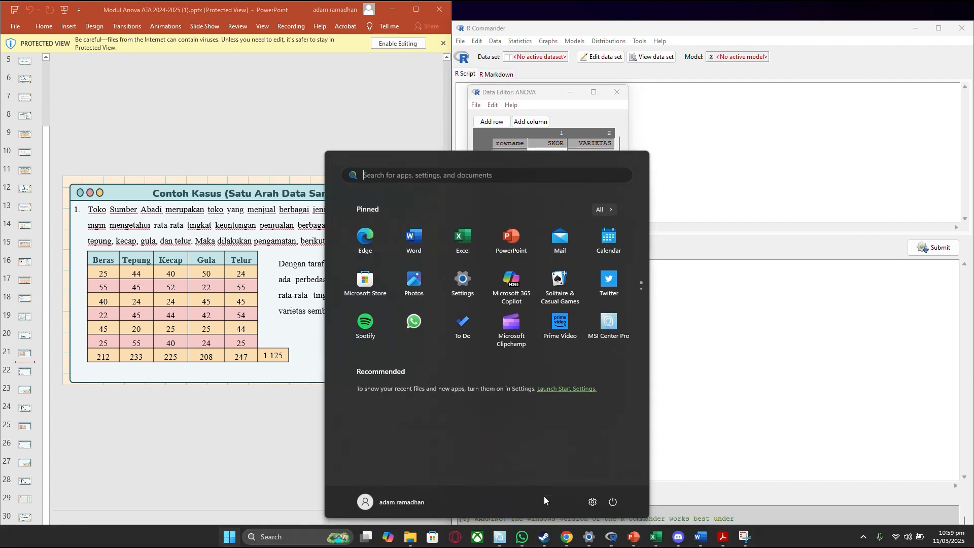
{"action": "left_click", "coordinate": [660, 539]}
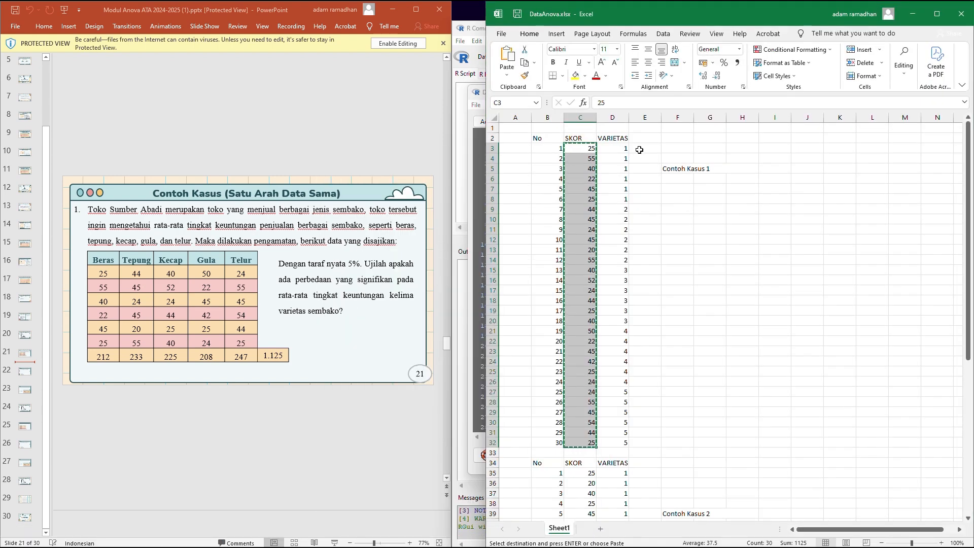
{"action": "left_click_drag", "start_coordinate": [619, 149], "coordinate": [616, 442]}
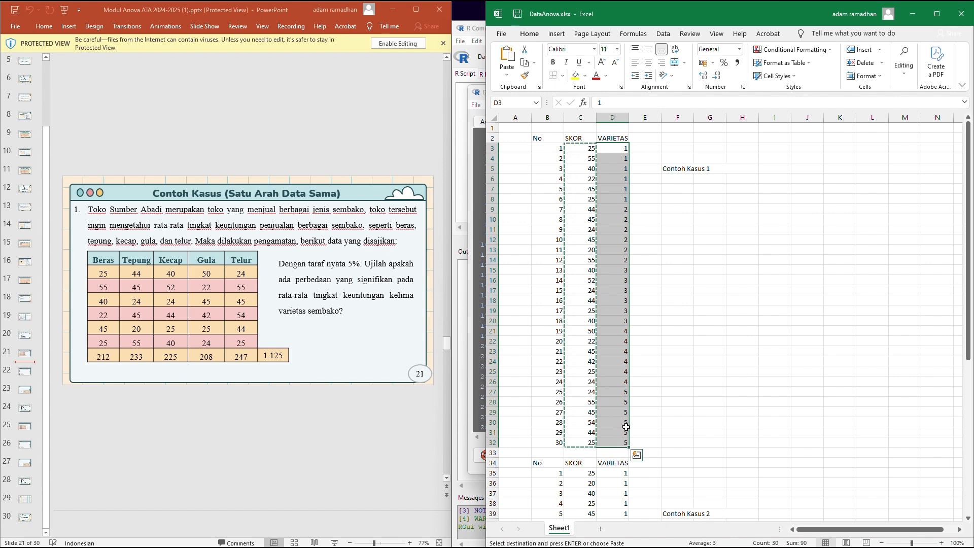
{"action": "key", "text": "ctrl+c"}
{"action": "left_click", "coordinate": [913, 19]}
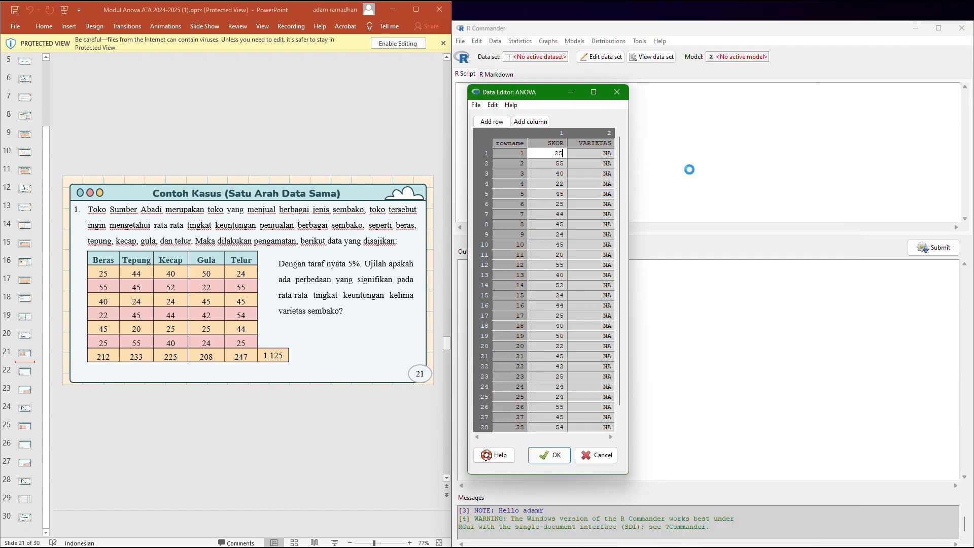
{"action": "left_click", "coordinate": [597, 153]}
{"action": "key", "text": "ctrl+v"}
{"action": "left_click", "coordinate": [597, 152]}
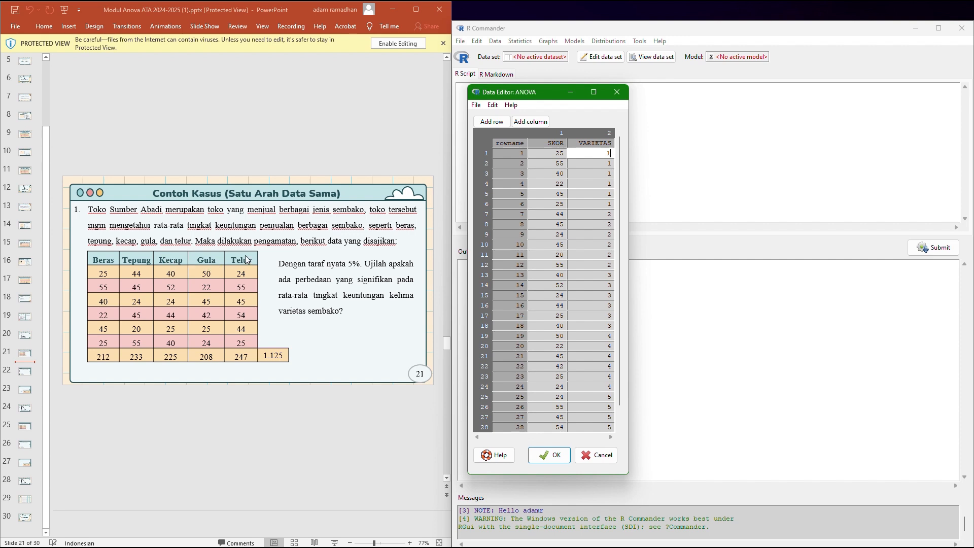
{"action": "left_click", "coordinate": [597, 163]}
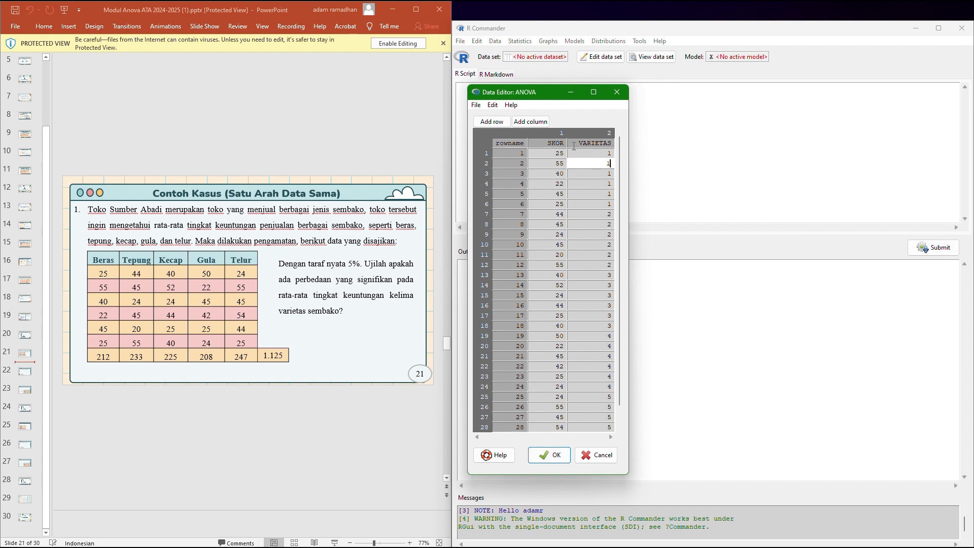
{"action": "left_click", "coordinate": [552, 455]}
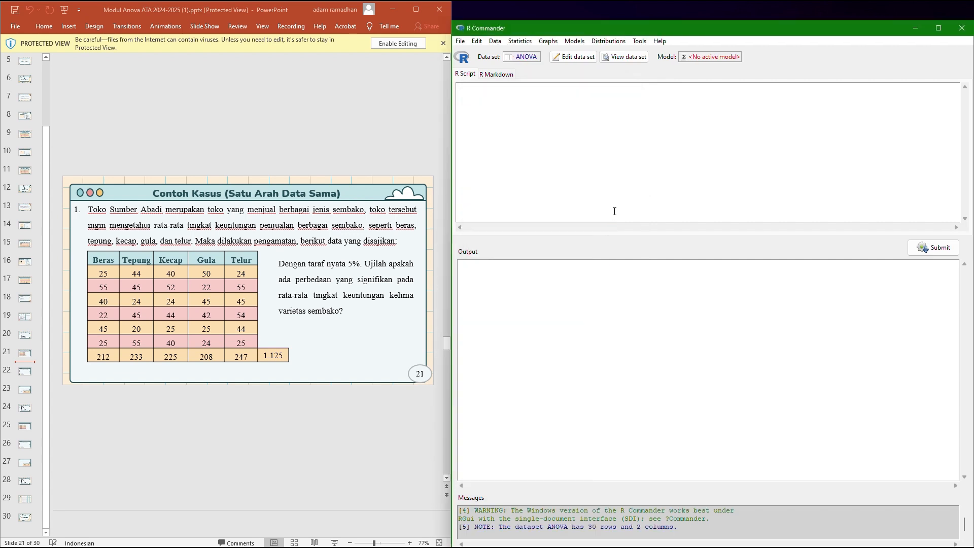
Step: Bin the numeric variable VARIETAS into 5 equal-width bins with specified level names, keeping the new variable name "variable"
{"action": "left_click", "coordinate": [495, 42]}
{"action": "mouse_move", "coordinate": [509, 116]}
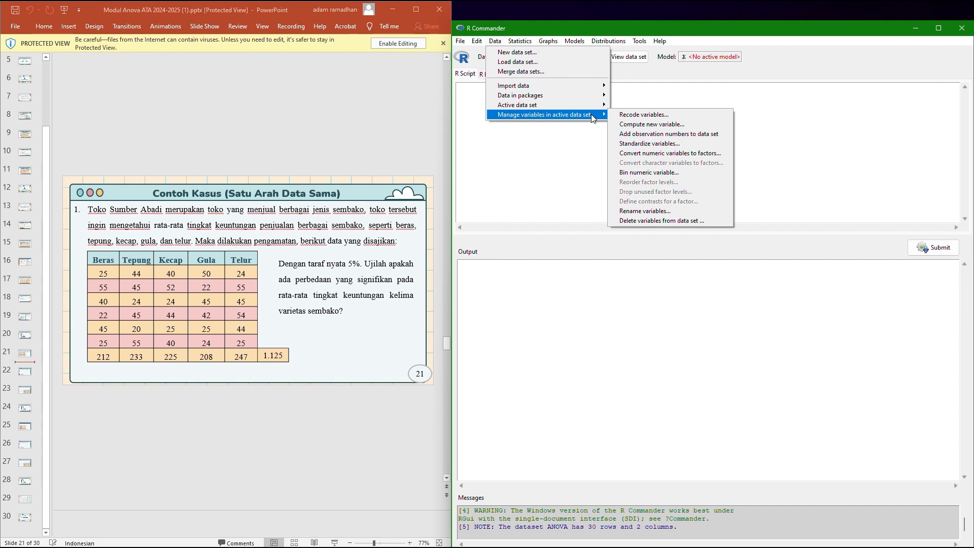
{"action": "left_click", "coordinate": [645, 174]}
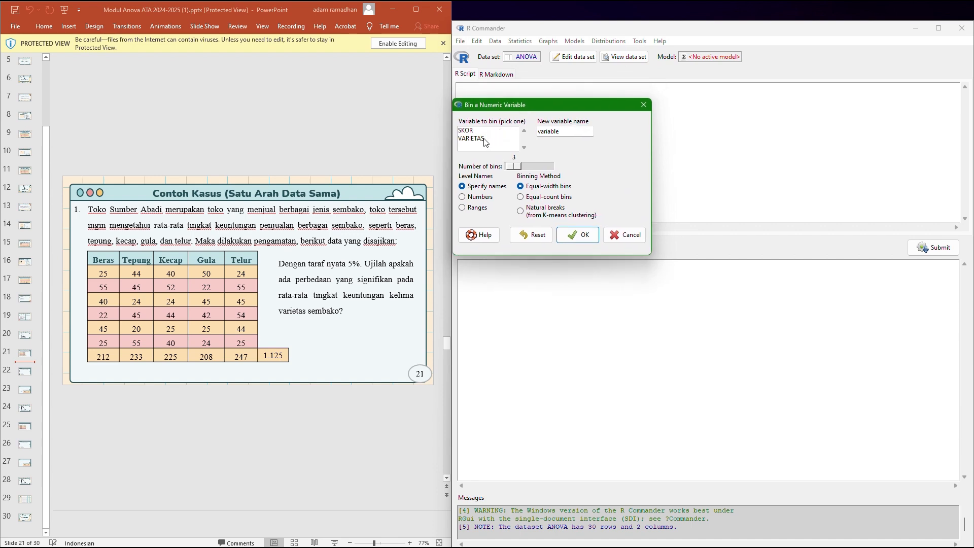
{"action": "left_click", "coordinate": [480, 142]}
{"action": "left_click_drag", "start_coordinate": [518, 165], "coordinate": [521, 166]}
{"action": "left_click", "coordinate": [579, 236]}
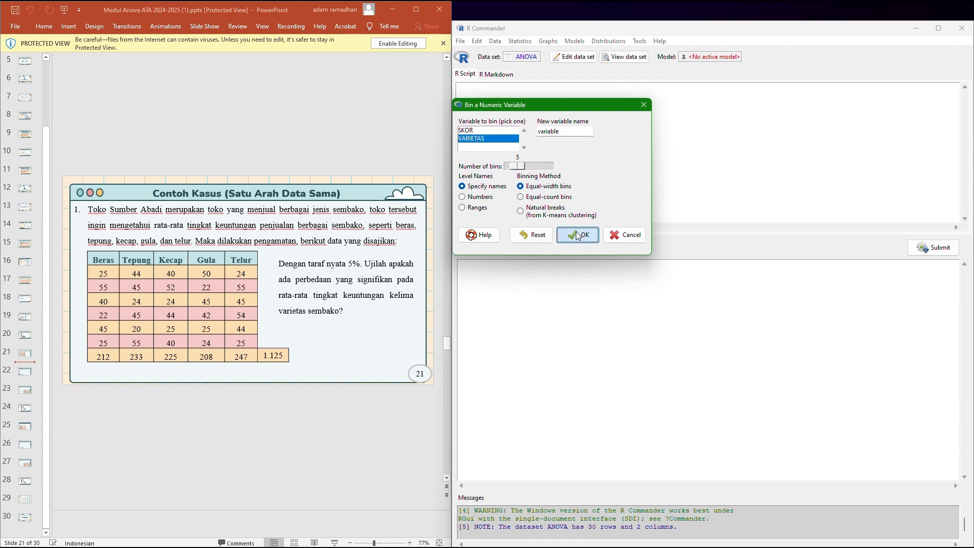
Step: Name the five bins Beras, Tepung, Kecap, Gula and Telur in order, and create the binned variable
{"action": "left_click_drag", "start_coordinate": [500, 61], "coordinate": [499, 125]}
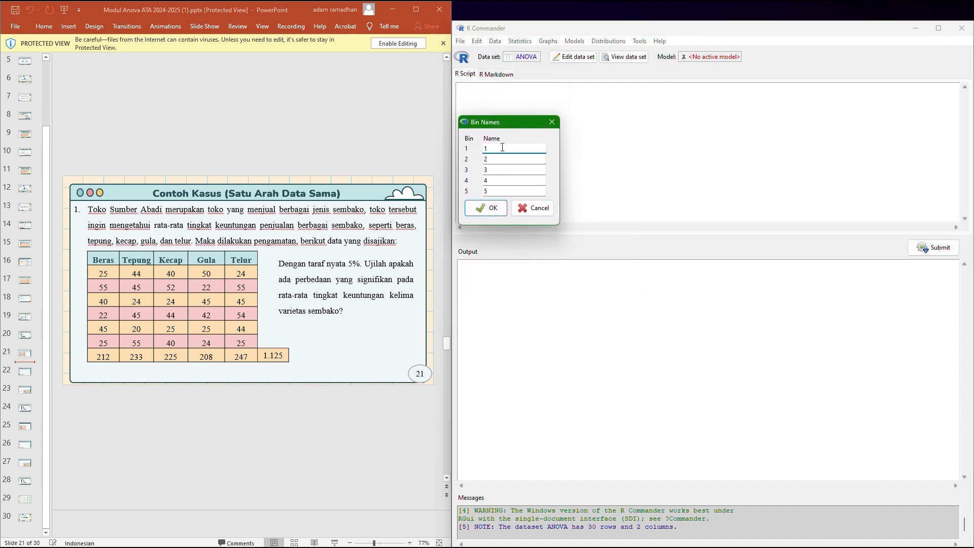
{"action": "left_click", "coordinate": [502, 147]}
{"action": "key", "text": "BackSpace"}
{"action": "left_click", "coordinate": [515, 161]}
{"action": "key", "text": "BackSpace"}
{"action": "type", "text": "Tepung"}
{"action": "left_click", "coordinate": [516, 174]}
{"action": "type", "text": "Kecap"}
{"action": "left_click", "coordinate": [517, 182]}
{"action": "type", "text": "Gula"}
{"action": "left_click", "coordinate": [513, 195]}
{"action": "left_click_drag", "start_coordinate": [496, 125], "coordinate": [502, 136]}
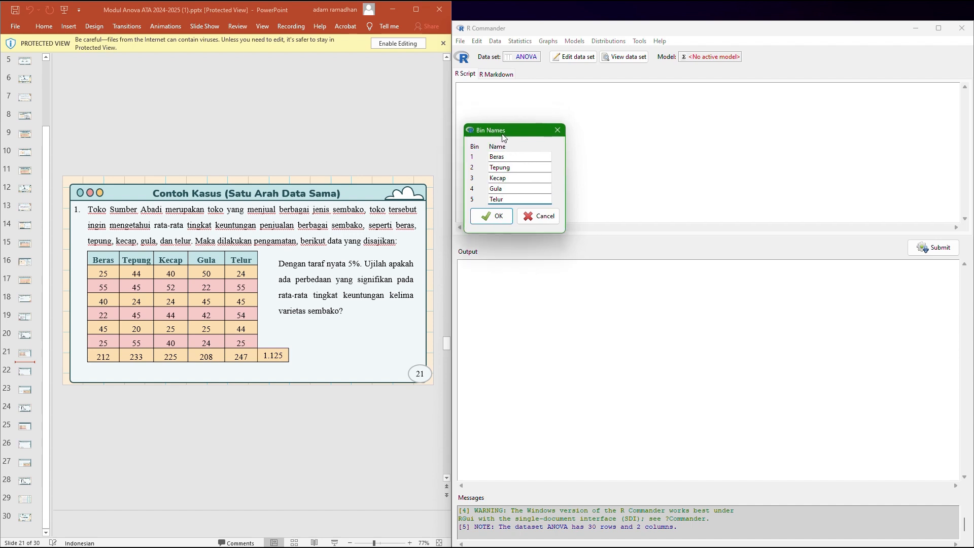
{"action": "left_click", "coordinate": [491, 218]}
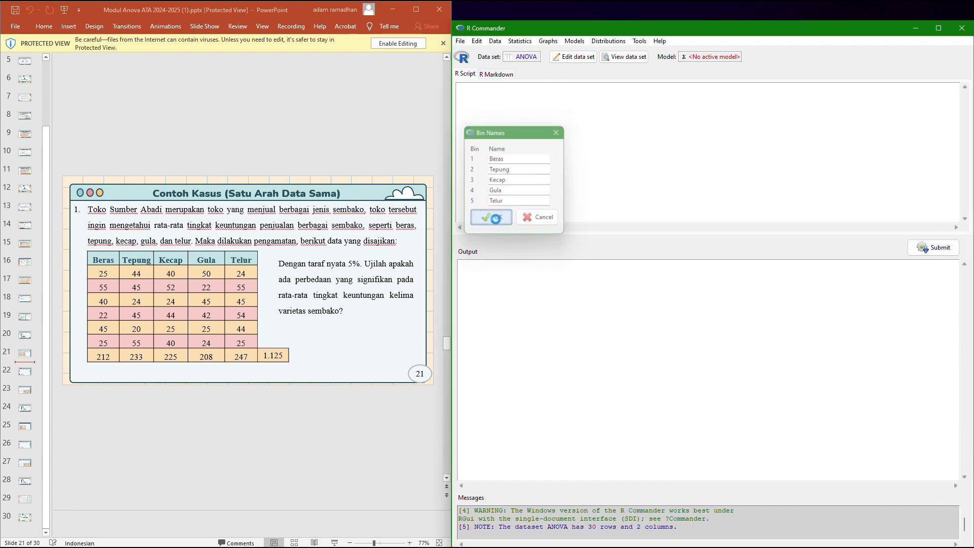
Step: Run a one-way ANOVA of SKOR grouped by variable, overwriting AnovaModel.1, and compare the output with the manual calculation on slide 23 in PowerPoint
{"action": "left_click", "coordinate": [521, 43]}
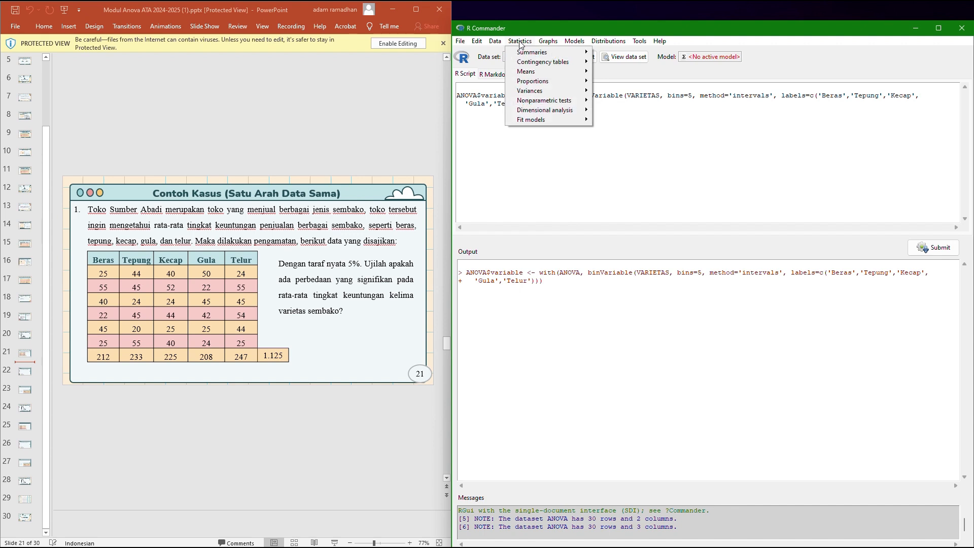
{"action": "mouse_move", "coordinate": [526, 71]}
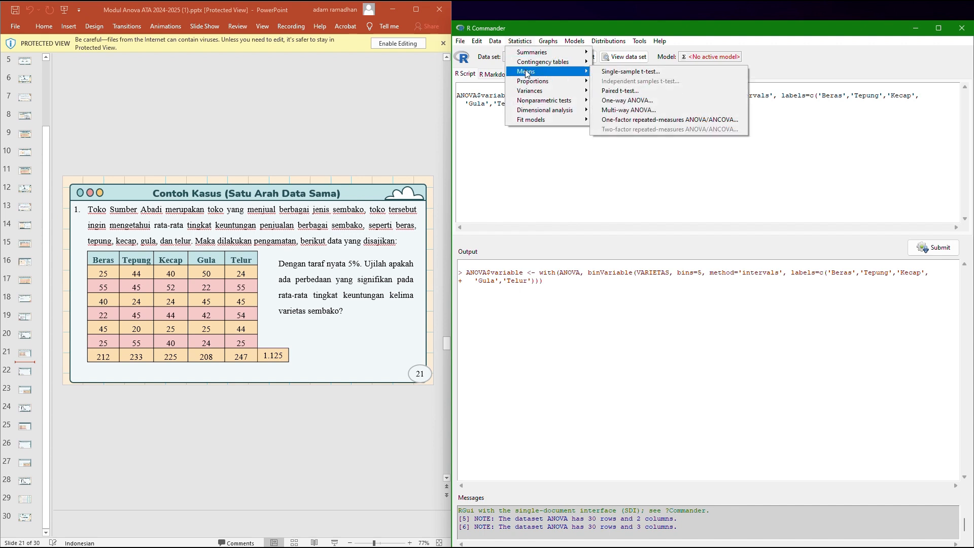
{"action": "left_click", "coordinate": [625, 105]}
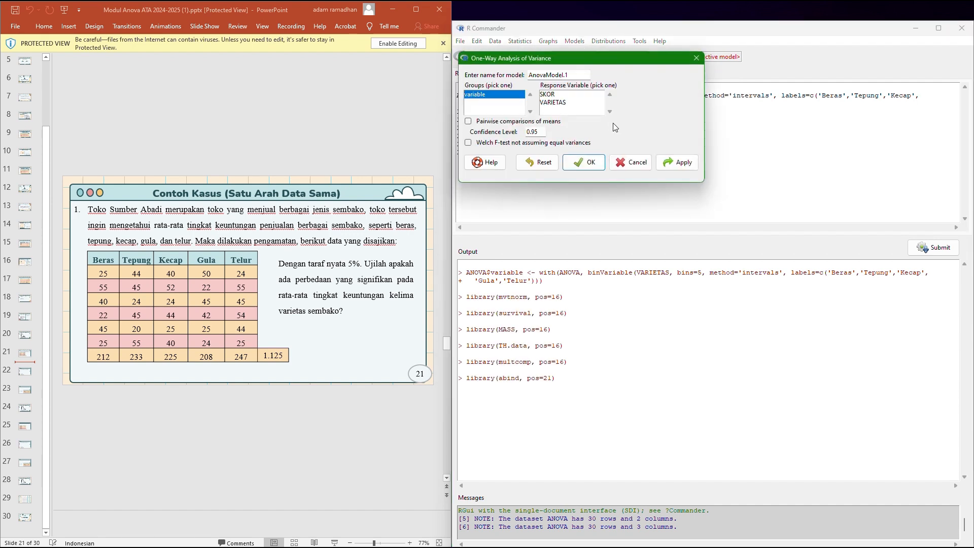
{"action": "left_click", "coordinate": [554, 96]}
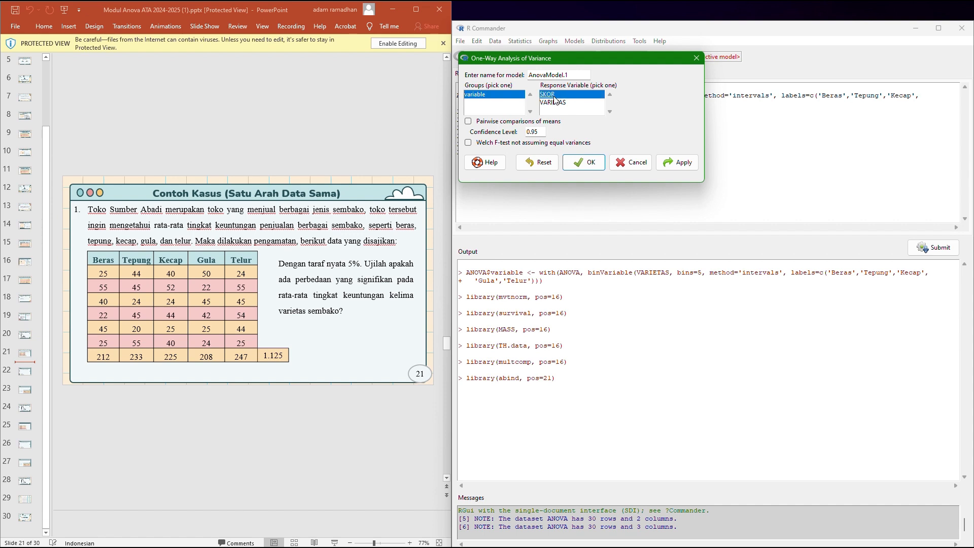
{"action": "left_click", "coordinate": [576, 163]}
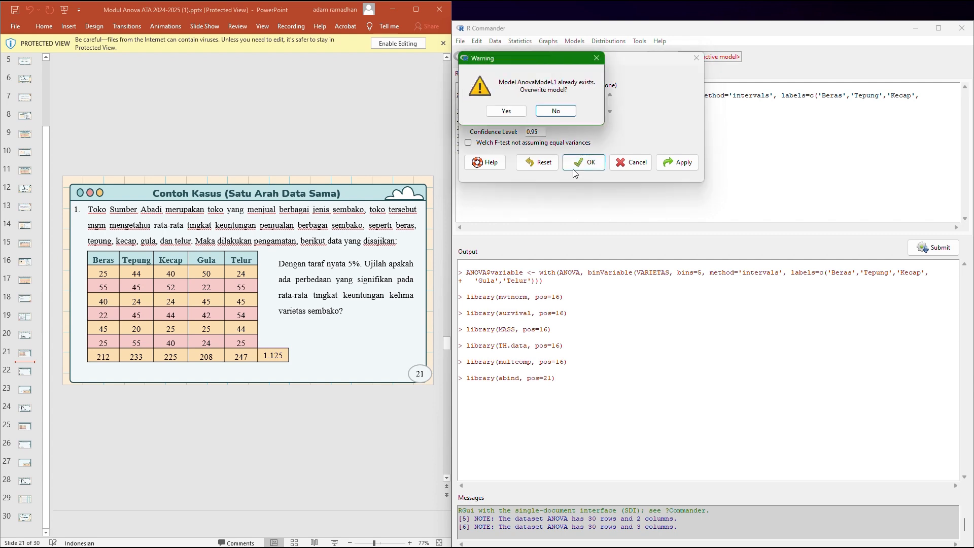
{"action": "left_click", "coordinate": [513, 116]}
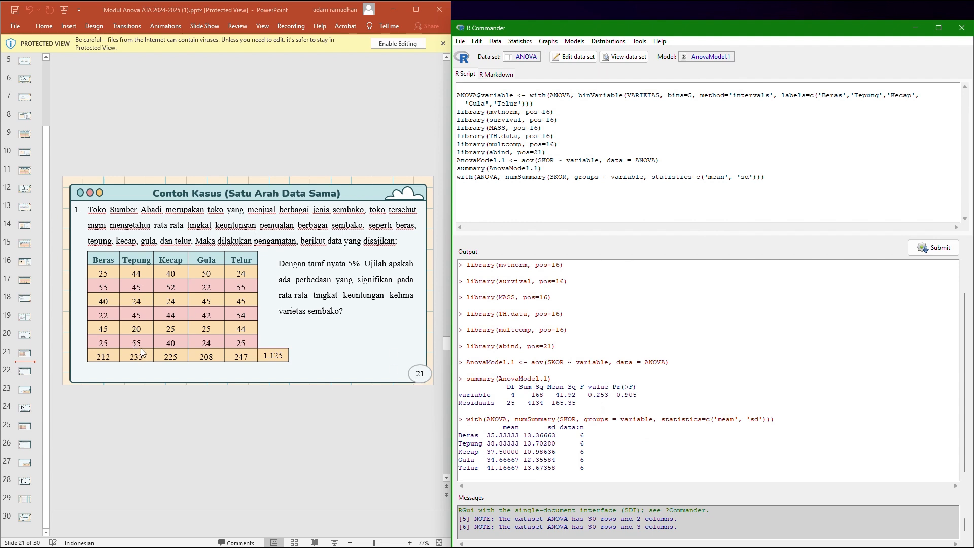
{"action": "left_click", "coordinate": [28, 393]}
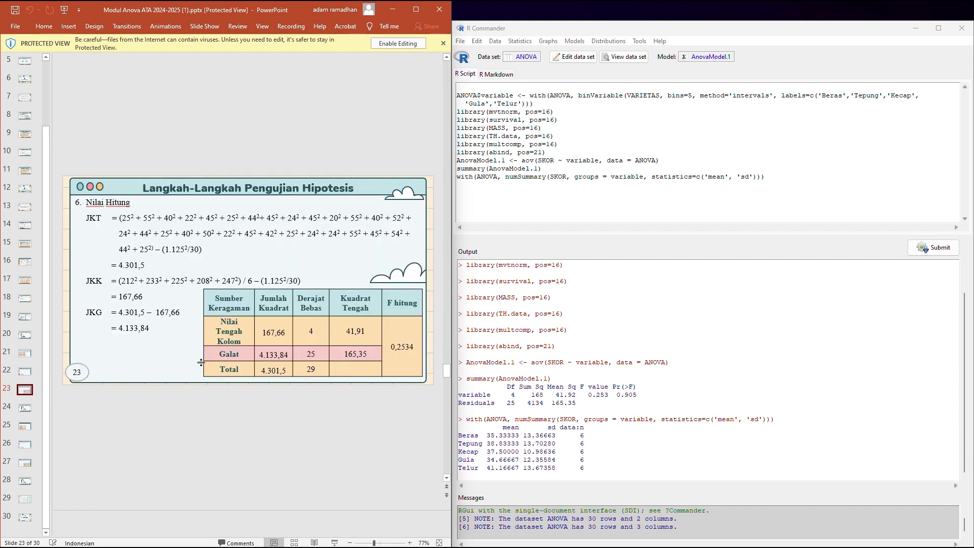
{"action": "left_click", "coordinate": [562, 305]}
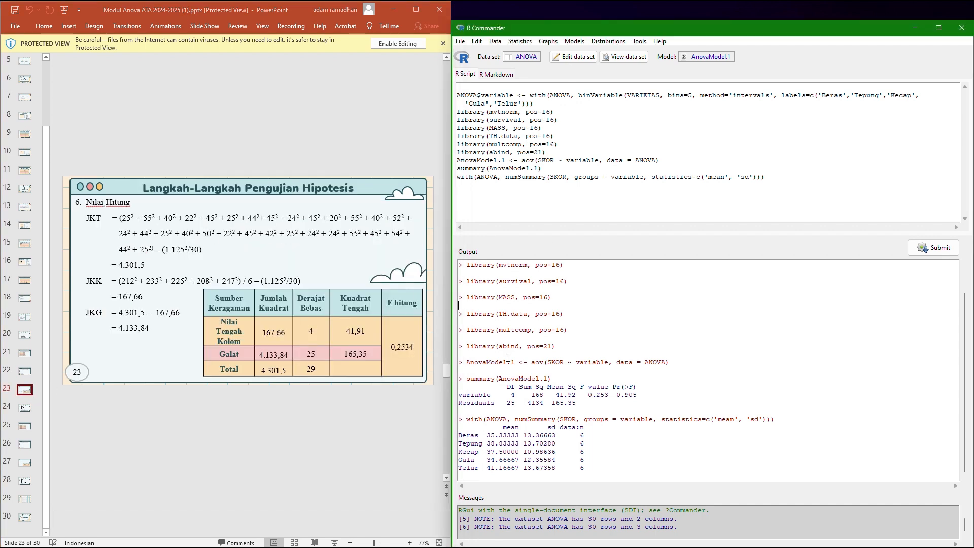
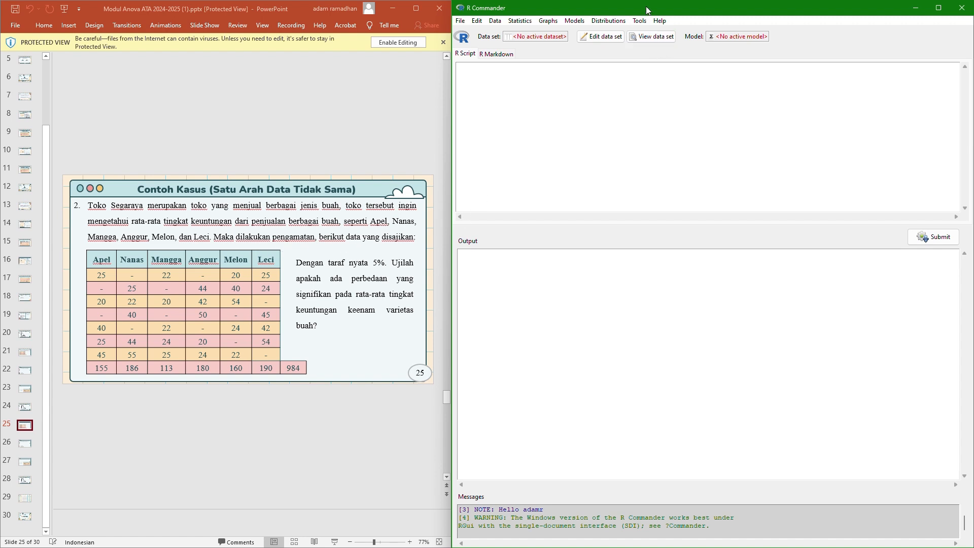
Step: Create a new R Commander data set named ANOVA for the Contoh Kasus 2 fruit data
{"action": "left_click_drag", "start_coordinate": [649, 2], "coordinate": [973, 114]}
{"action": "left_click_drag", "start_coordinate": [698, 3], "coordinate": [662, 23]}
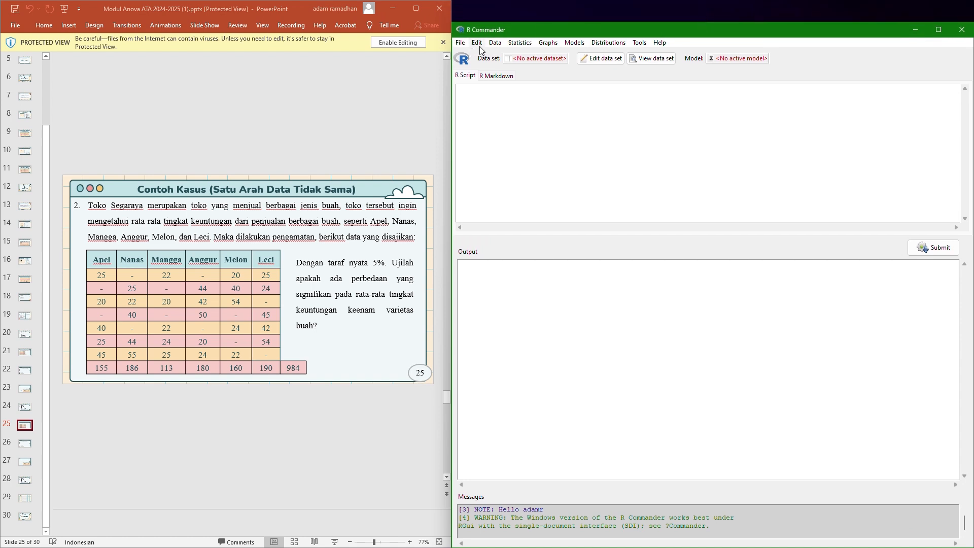
{"action": "left_click", "coordinate": [495, 45]}
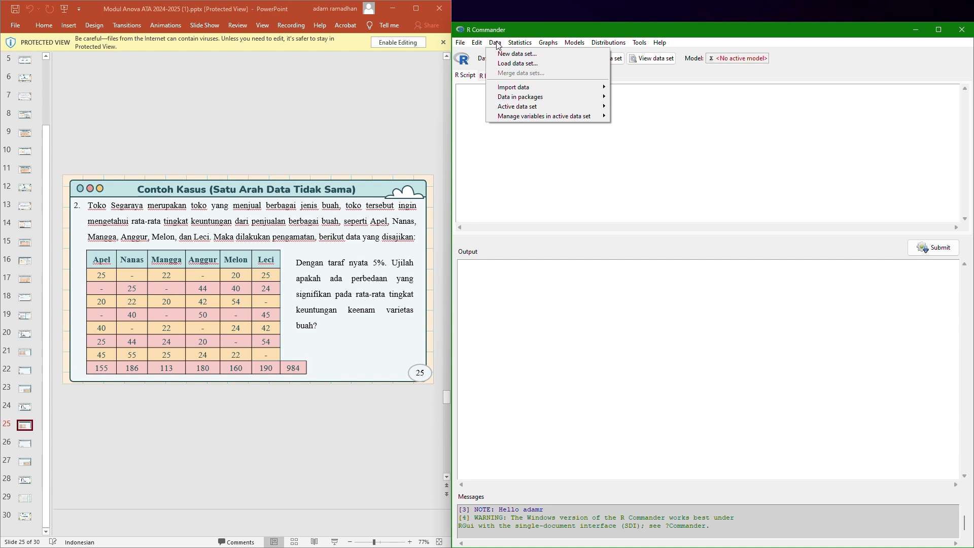
{"action": "left_click", "coordinate": [504, 55]}
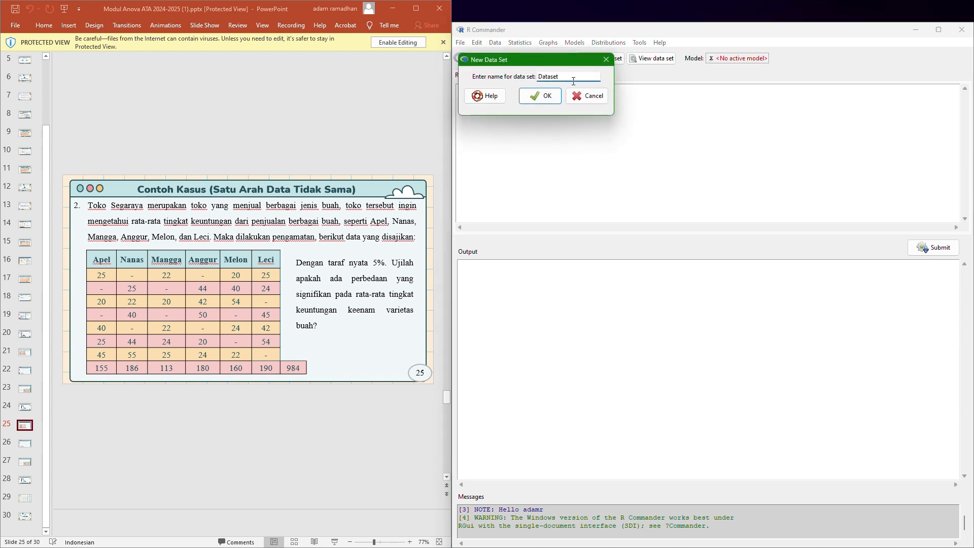
{"action": "type", "text": "ANOVA"}
{"action": "left_click", "coordinate": [540, 94]}
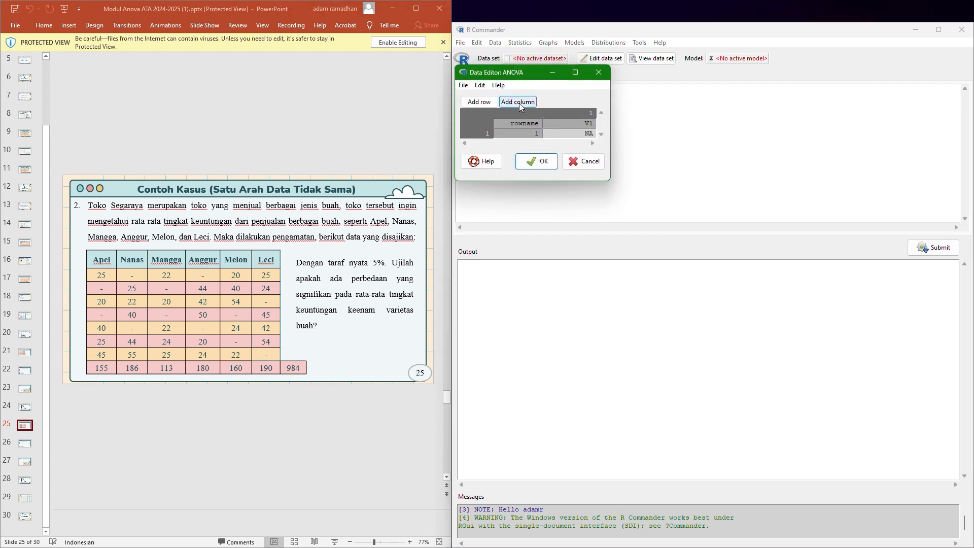
Step: Add a second column to the ANOVA data set and name the two columns SKOR and VARIETAS
{"action": "left_click", "coordinate": [518, 100]}
{"action": "left_click", "coordinate": [550, 123]}
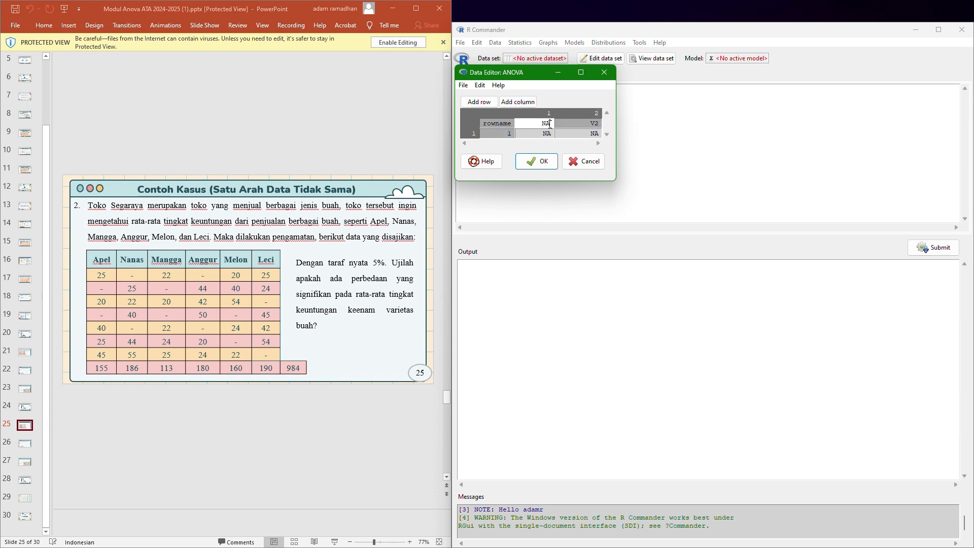
{"action": "type", "text": "SKOR"}
{"action": "left_click", "coordinate": [575, 124]}
{"action": "type", "text": "AR"}
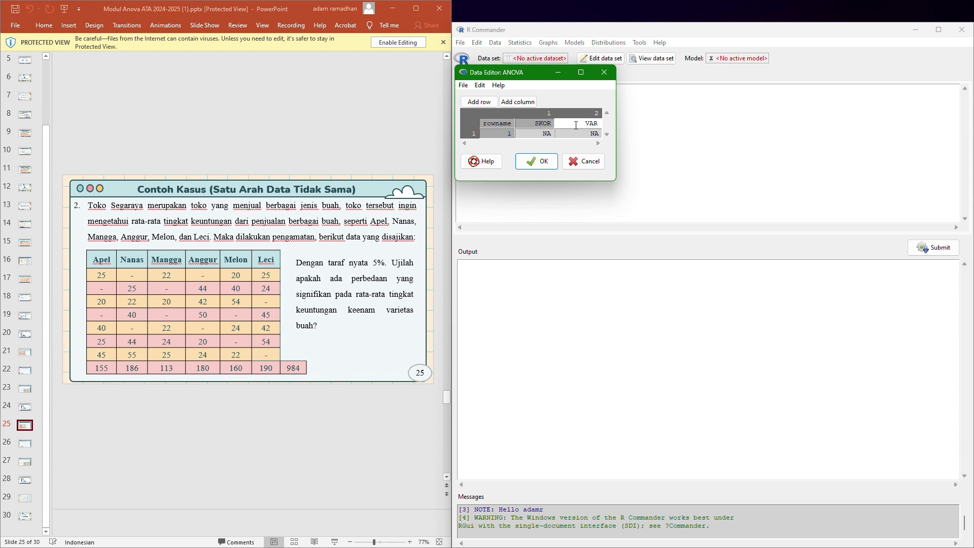
{"action": "type", "text": "IETAS"}
{"action": "left_click_drag", "start_coordinate": [520, 69], "coordinate": [527, 71]}
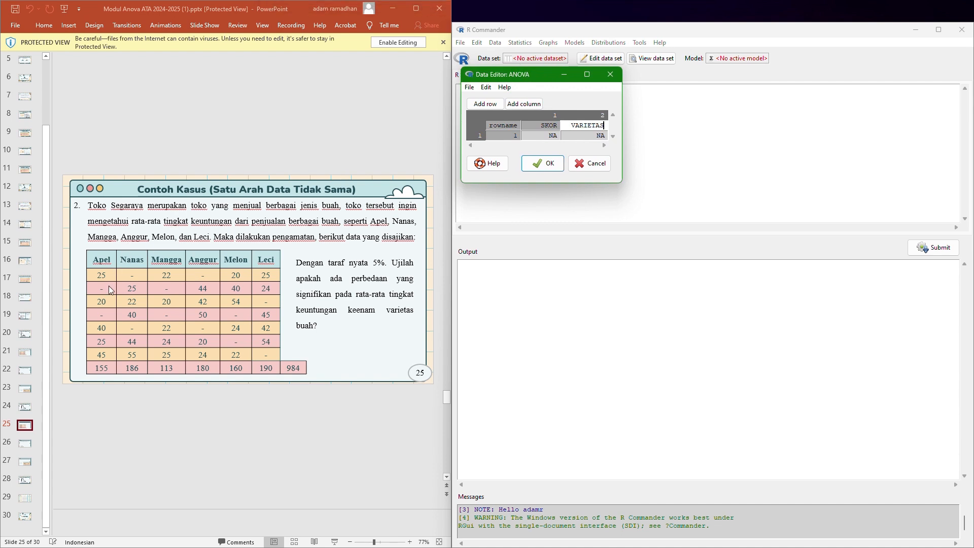
{"action": "left_click_drag", "start_coordinate": [493, 79], "coordinate": [499, 74]}
Step: Add rows to the ANOVA data set until it has 30 rows
{"action": "left_click", "coordinate": [496, 98]}
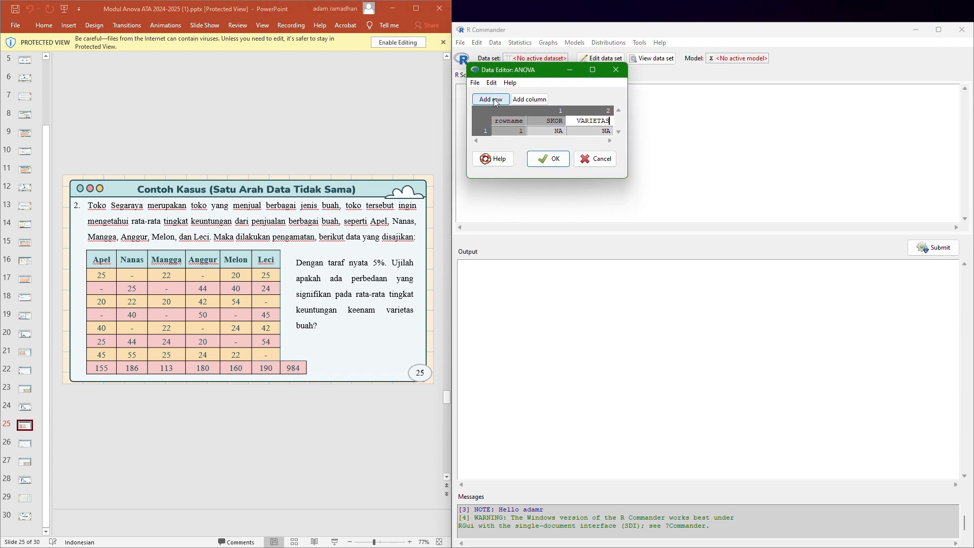
{"action": "left_click", "coordinate": [496, 99]}
{"action": "left_click", "coordinate": [495, 99]}
{"action": "left_click", "coordinate": [495, 100]}
{"action": "left_click", "coordinate": [495, 101]}
{"action": "left_click", "coordinate": [495, 102]}
{"action": "double_click", "coordinate": [496, 102]}
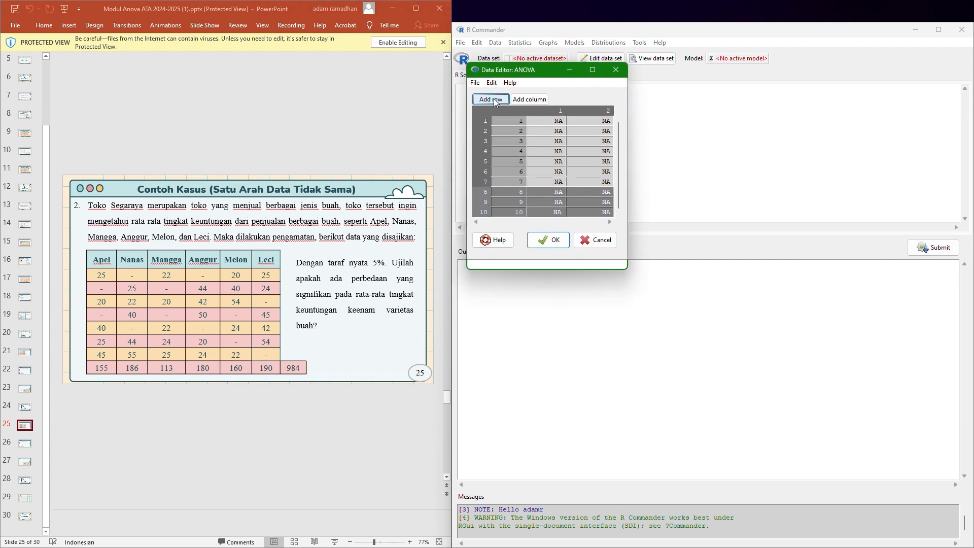
{"action": "double_click", "coordinate": [496, 102]}
{"action": "left_click", "coordinate": [496, 102]}
{"action": "double_click", "coordinate": [496, 102]}
{"action": "double_click", "coordinate": [496, 102]}
{"action": "left_click", "coordinate": [497, 103]}
{"action": "double_click", "coordinate": [498, 103]}
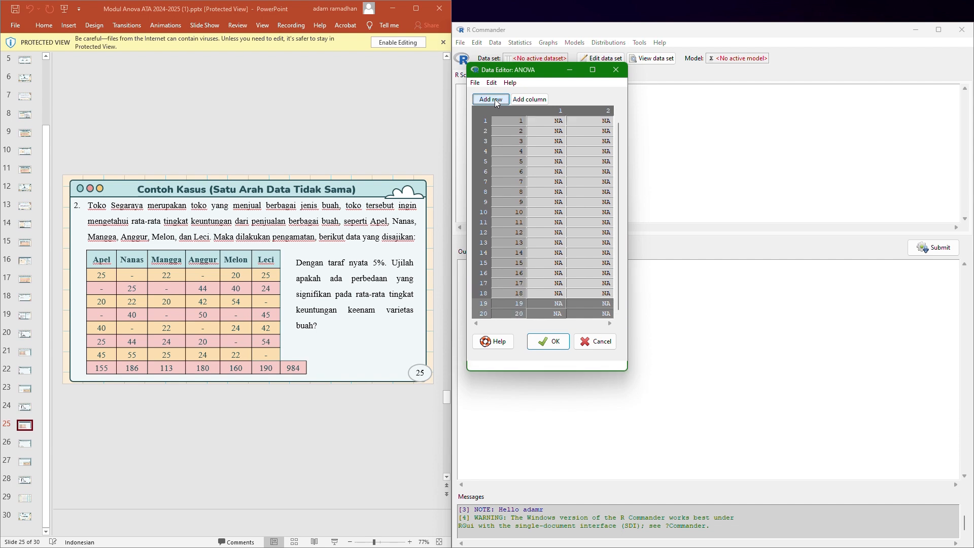
{"action": "double_click", "coordinate": [497, 103]}
{"action": "double_click", "coordinate": [497, 103]}
{"action": "double_click", "coordinate": [498, 103]}
{"action": "double_click", "coordinate": [497, 103]}
{"action": "left_click", "coordinate": [497, 103]}
{"action": "left_click", "coordinate": [497, 102]}
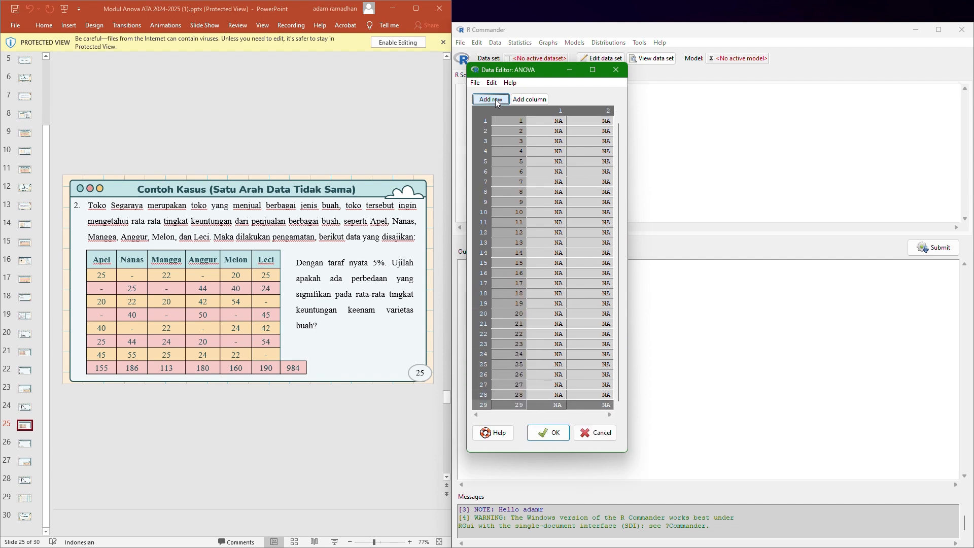
{"action": "left_click", "coordinate": [497, 103]}
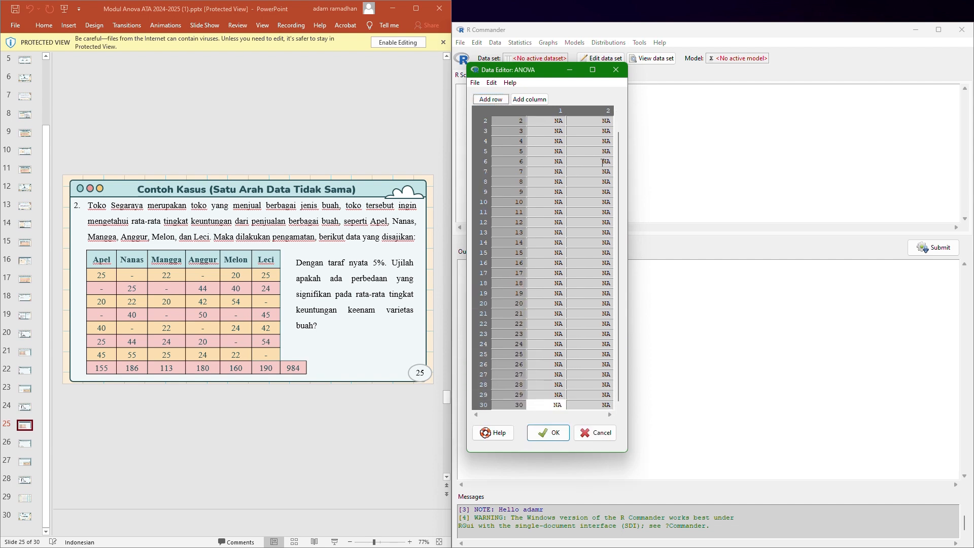
{"action": "left_click_drag", "start_coordinate": [618, 157], "coordinate": [613, 128]}
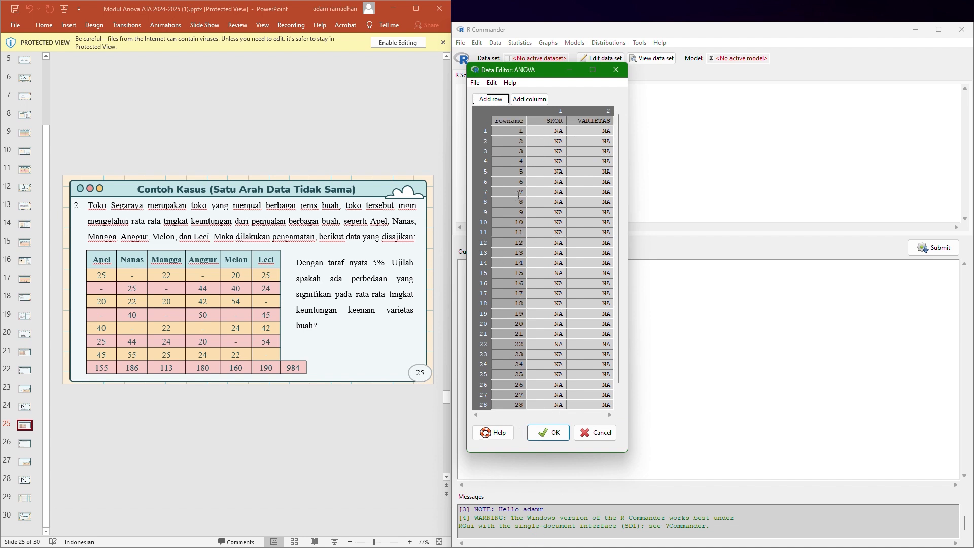
Step: Copy the Contoh Kasus 2 SKOR values (C35:C64) from DataAnova.xlsx in Excel into the data set's SKOR column, starting at row 1
{"action": "key", "text": "super"}
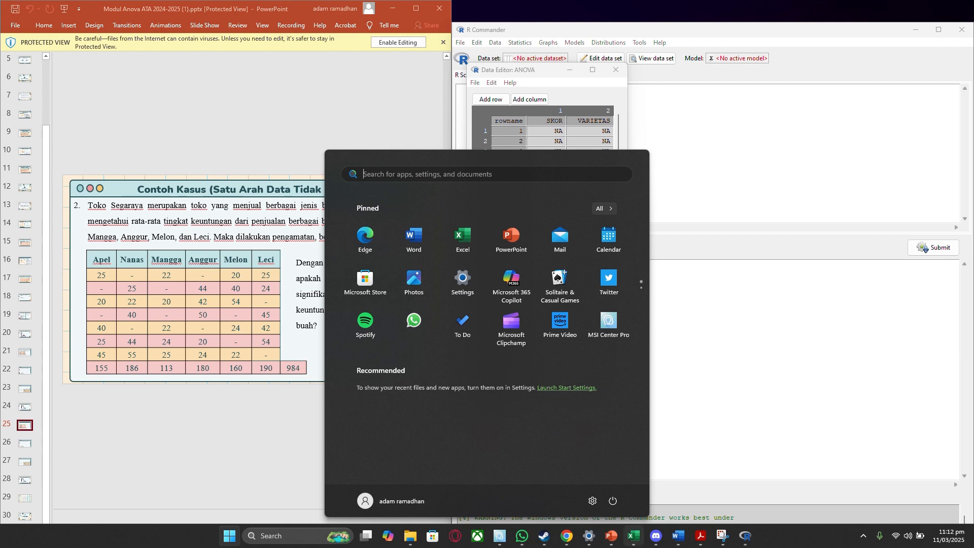
{"action": "key", "text": "super"}
{"action": "left_click", "coordinate": [633, 542]}
{"action": "scroll", "coordinate": [613, 213], "scroll_direction": "down", "scroll_amount": 7}
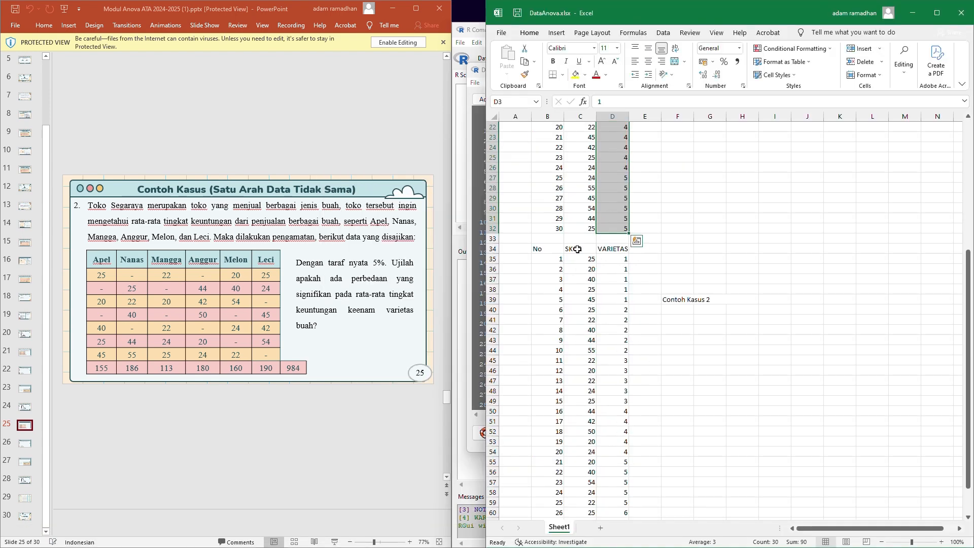
{"action": "left_click_drag", "start_coordinate": [581, 261], "coordinate": [582, 490]}
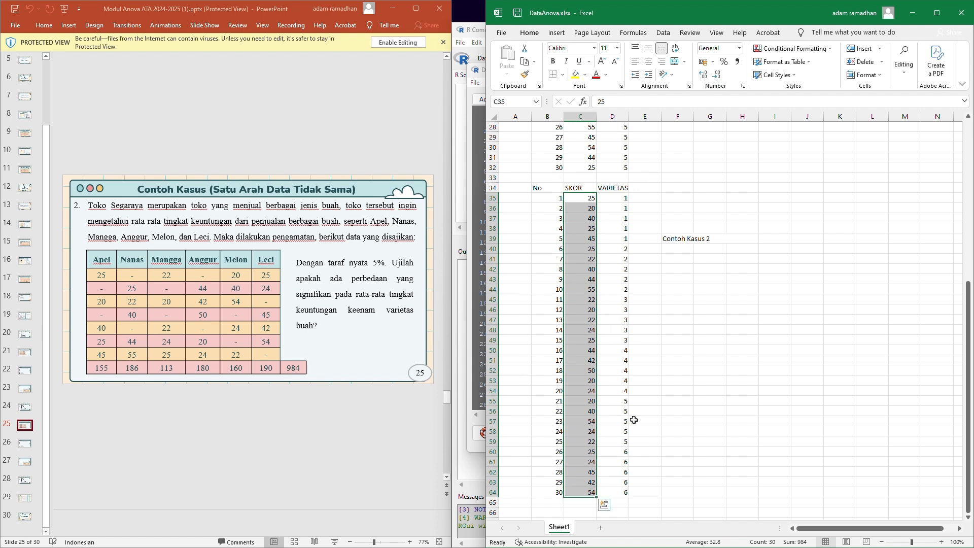
{"action": "key", "text": "ctrl+c"}
{"action": "left_click", "coordinate": [912, 12]}
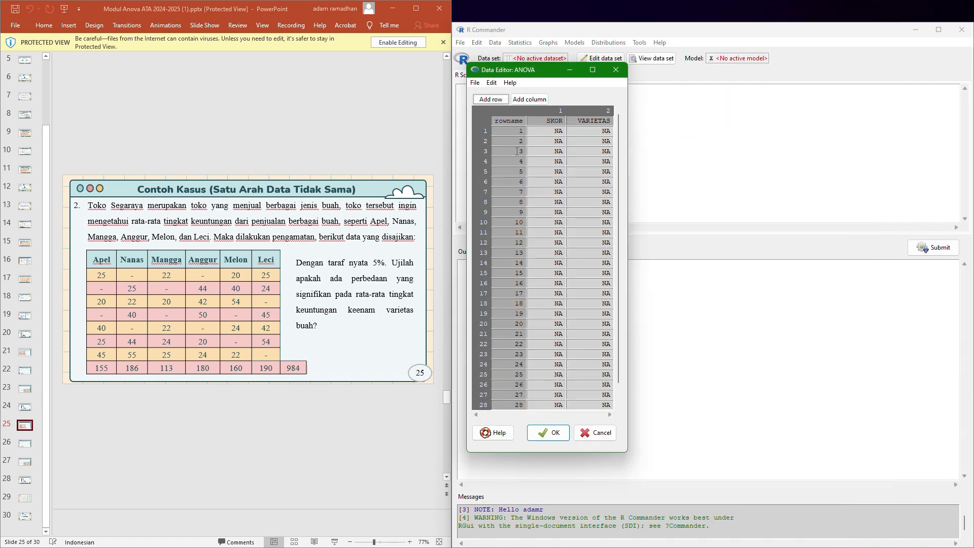
{"action": "left_click", "coordinate": [546, 132]}
{"action": "key", "text": "ctrl+v"}
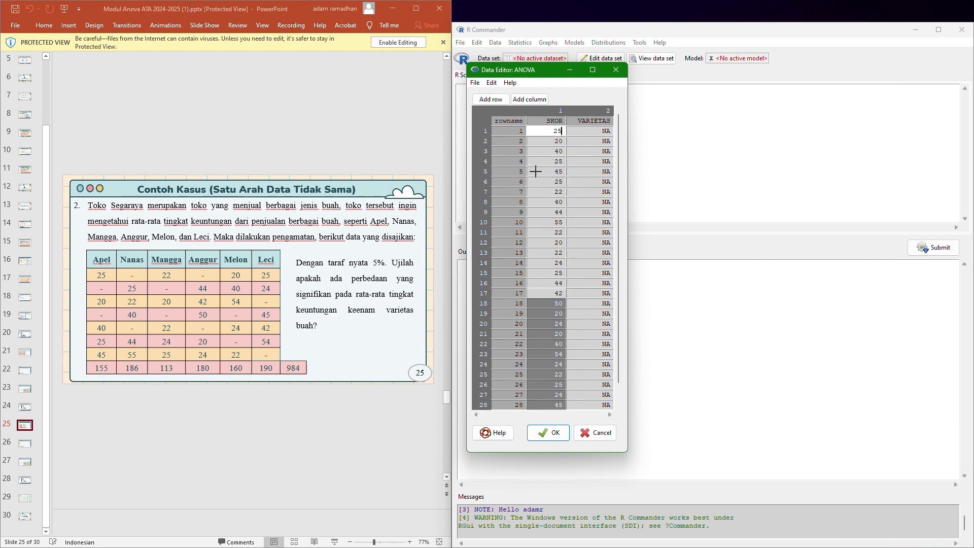
Step: Copy the Contoh Kasus 2 VARIETAS codes (D35:D64) from DataAnova.xlsx in Excel into the VARIETAS column and save the data set
{"action": "left_click", "coordinate": [592, 131]}
{"action": "key", "text": "super"}
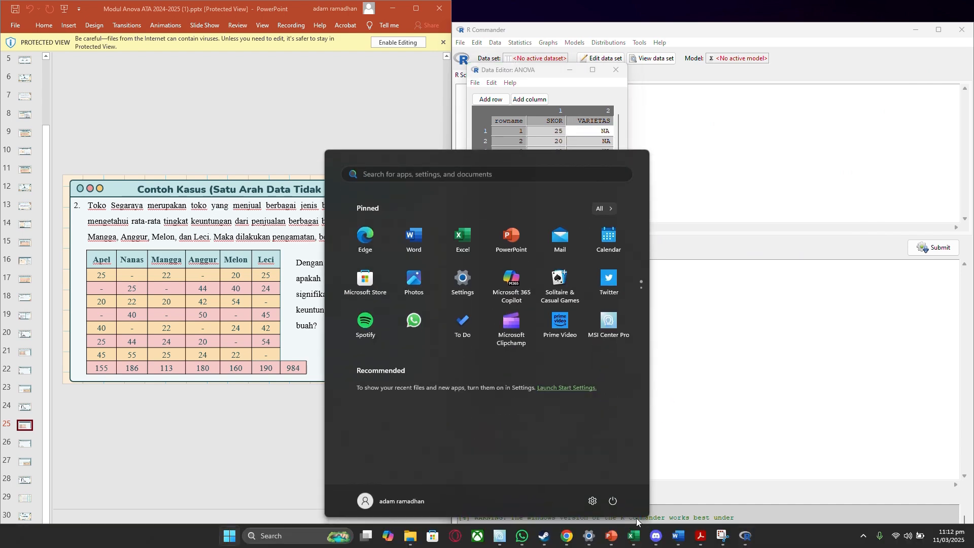
{"action": "left_click", "coordinate": [634, 536]}
{"action": "left_click_drag", "start_coordinate": [613, 198], "coordinate": [615, 494]}
{"action": "key", "text": "ctrl+c"}
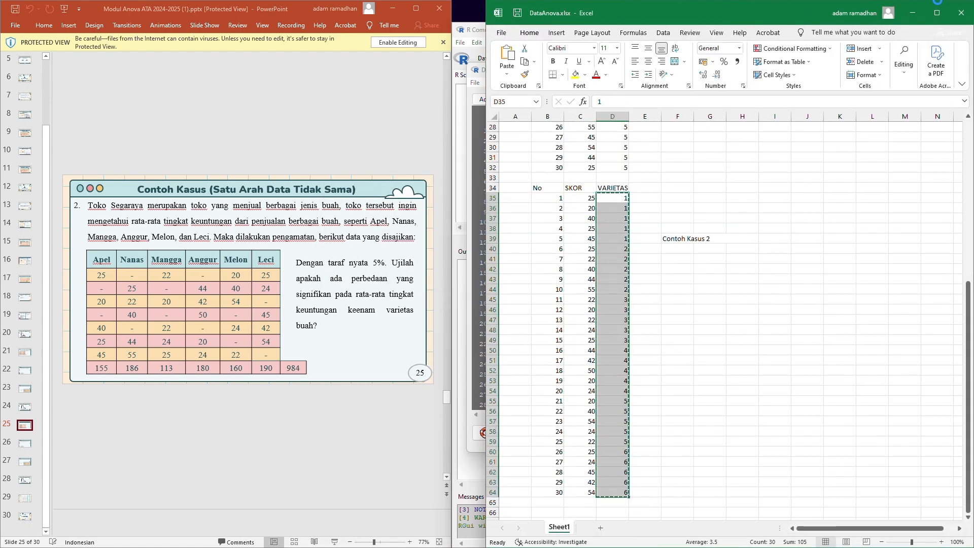
{"action": "left_click", "coordinate": [913, 13]}
{"action": "key", "text": "ctrl+v"}
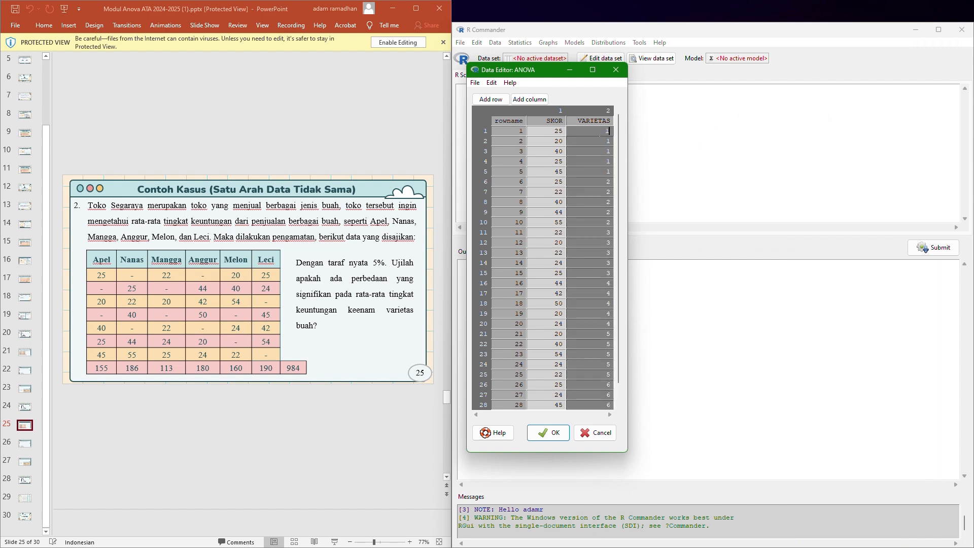
{"action": "scroll", "coordinate": [558, 205], "scroll_direction": "down", "scroll_amount": 1}
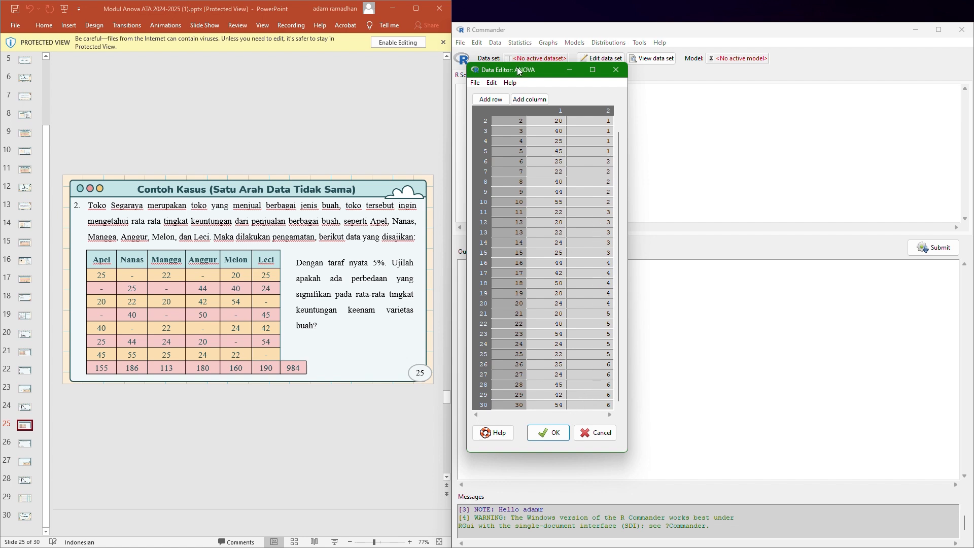
{"action": "left_click", "coordinate": [563, 431]}
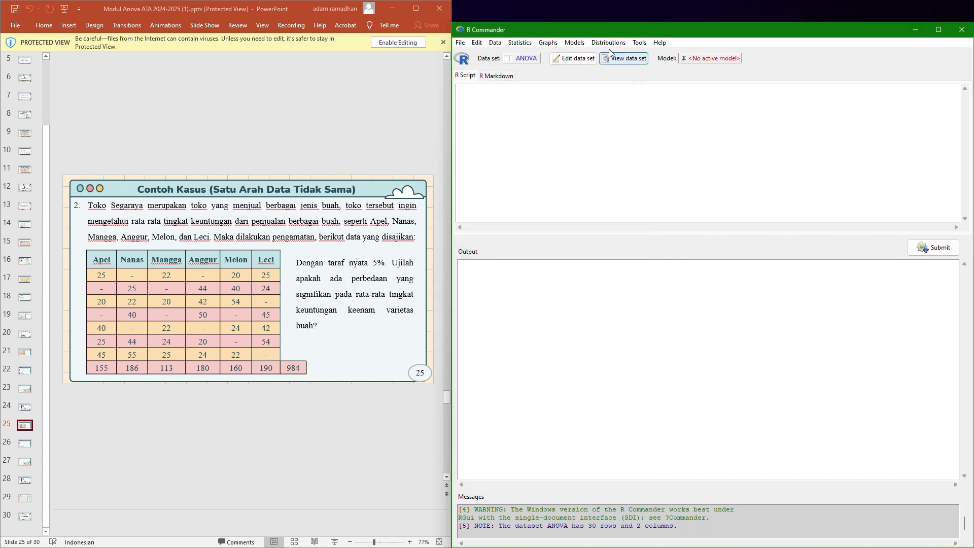
Step: Bin the numeric variable VARIETAS into 6 equal-width bins with specified level names, keeping the new variable name "variable"
{"action": "left_click", "coordinate": [493, 44]}
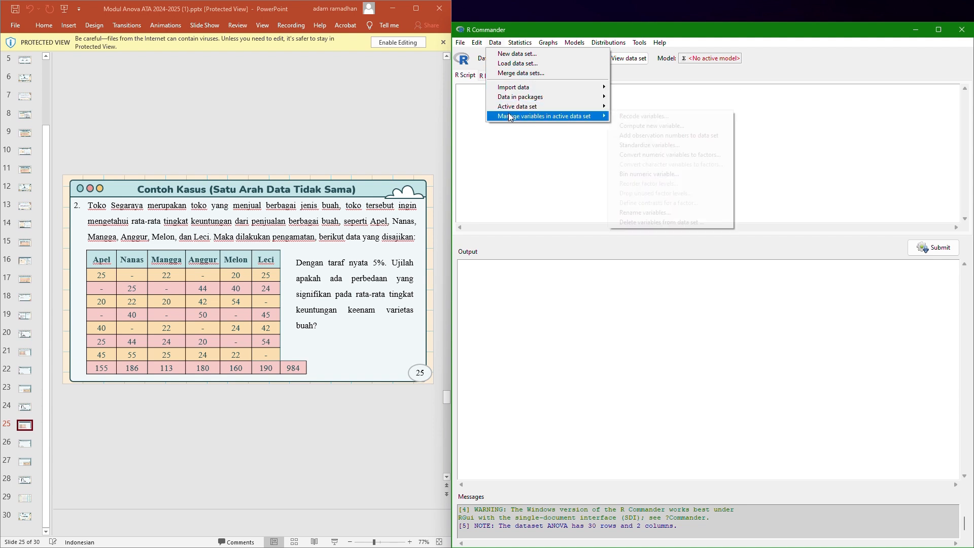
{"action": "mouse_move", "coordinate": [522, 122]}
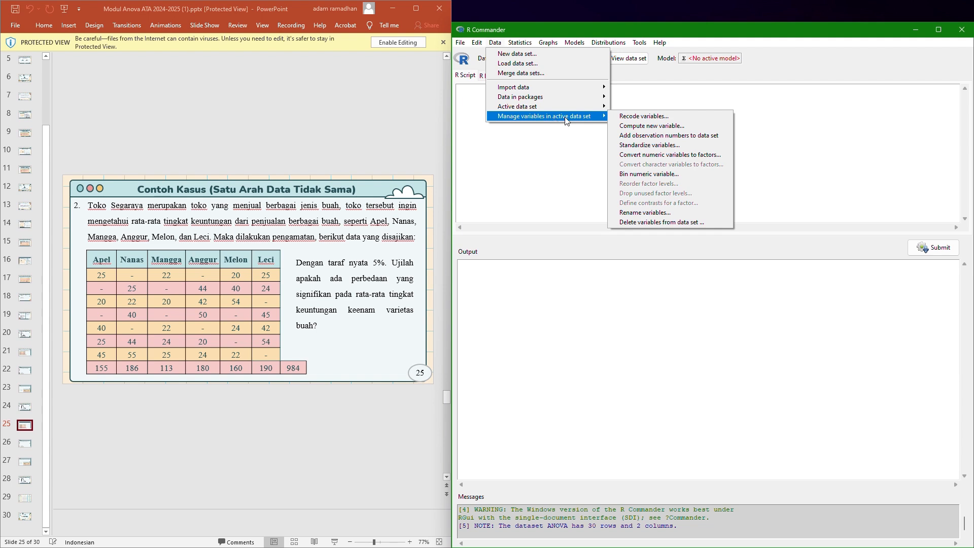
{"action": "left_click", "coordinate": [642, 175]}
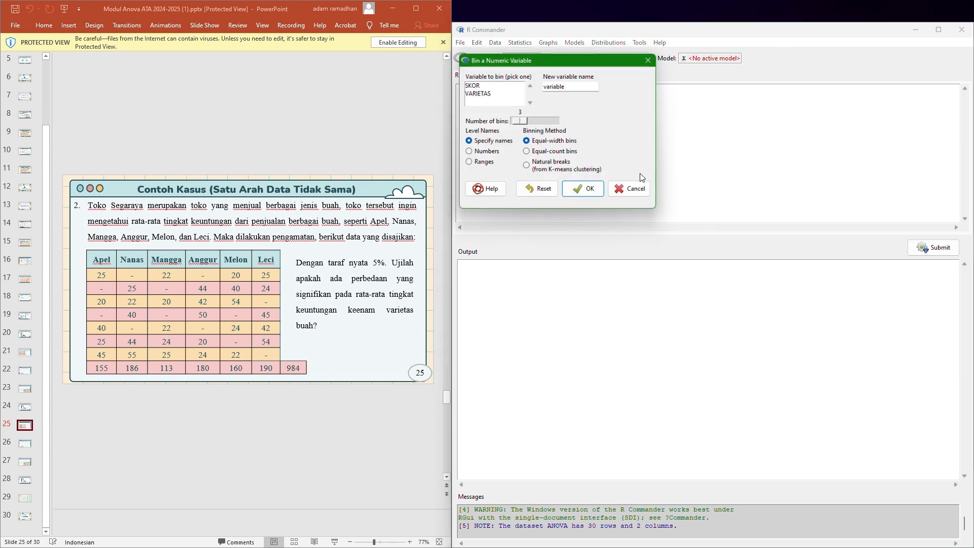
{"action": "left_click_drag", "start_coordinate": [520, 67], "coordinate": [505, 112]}
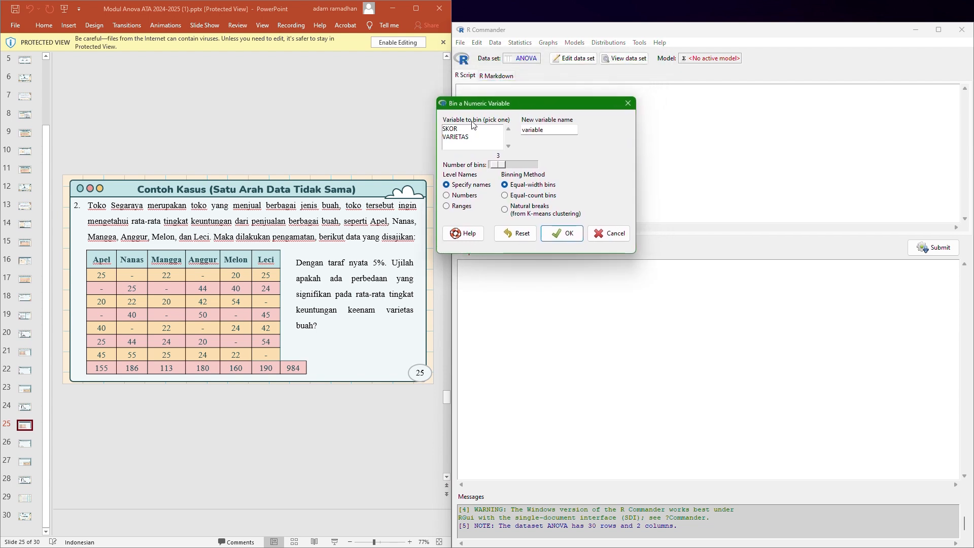
{"action": "left_click", "coordinate": [465, 137]}
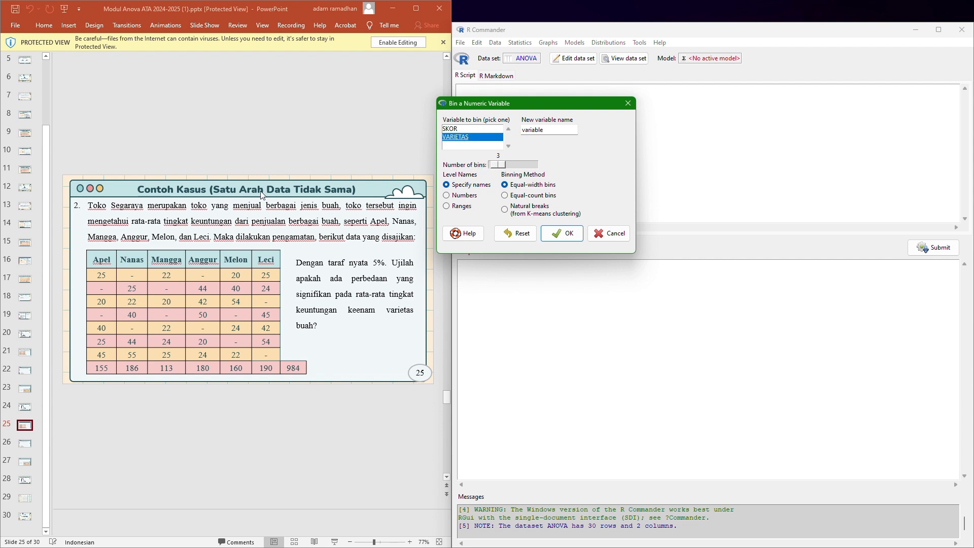
{"action": "left_click_drag", "start_coordinate": [498, 166], "coordinate": [504, 168]}
{"action": "left_click", "coordinate": [556, 235]}
Step: Name the six bins Apel, Nanas, Mangga, Anggur, Melon and Leci in that order and create the binned variable
{"action": "left_click_drag", "start_coordinate": [497, 63], "coordinate": [501, 83]}
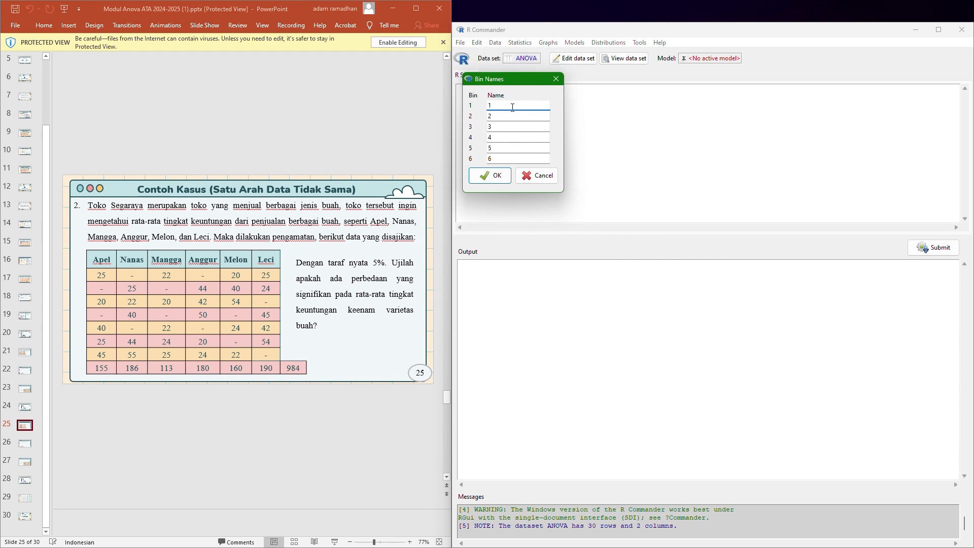
{"action": "left_click", "coordinate": [512, 107]}
{"action": "type", "text": "Apel"}
{"action": "left_click", "coordinate": [519, 115]}
{"action": "left_click", "coordinate": [521, 129]}
{"action": "left_click", "coordinate": [524, 137]}
{"action": "key", "text": "BackSpace"}
{"action": "left_click", "coordinate": [526, 148]}
{"action": "type", "text": "Melon"}
{"action": "left_click", "coordinate": [526, 161]}
{"action": "key", "text": "BackSpace"}
{"action": "type", "text": "Le"}
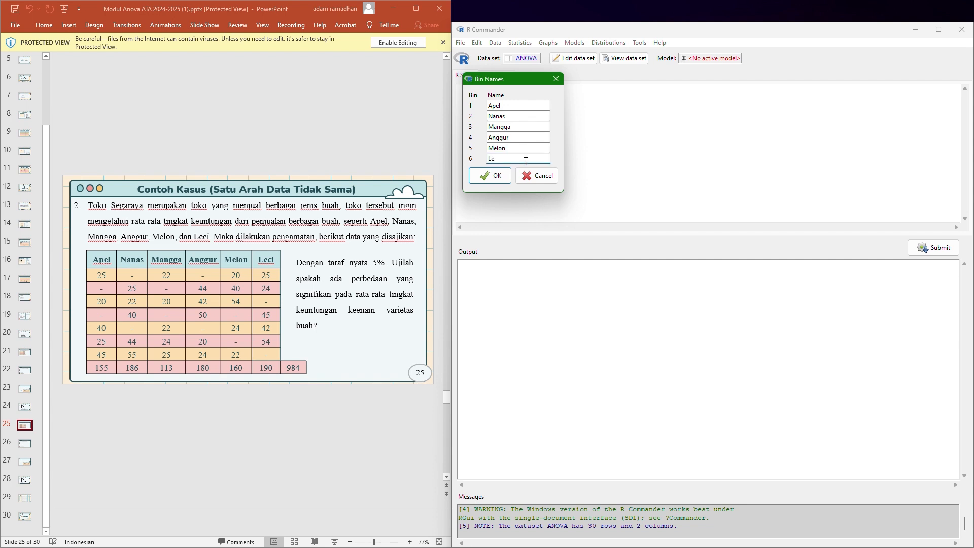
{"action": "type", "text": "ci"}
{"action": "left_click", "coordinate": [494, 176]}
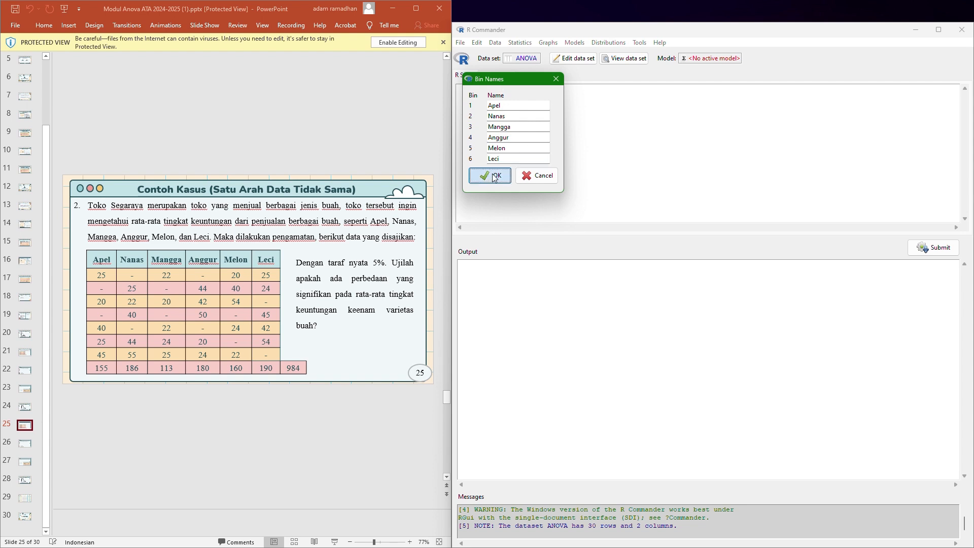
Step: Run a one-way ANOVA with groups "variable" and response SKOR at confidence level 0.95, overwriting the existing model AnovaModel.1
{"action": "left_click", "coordinate": [512, 44]}
{"action": "mouse_move", "coordinate": [527, 74]}
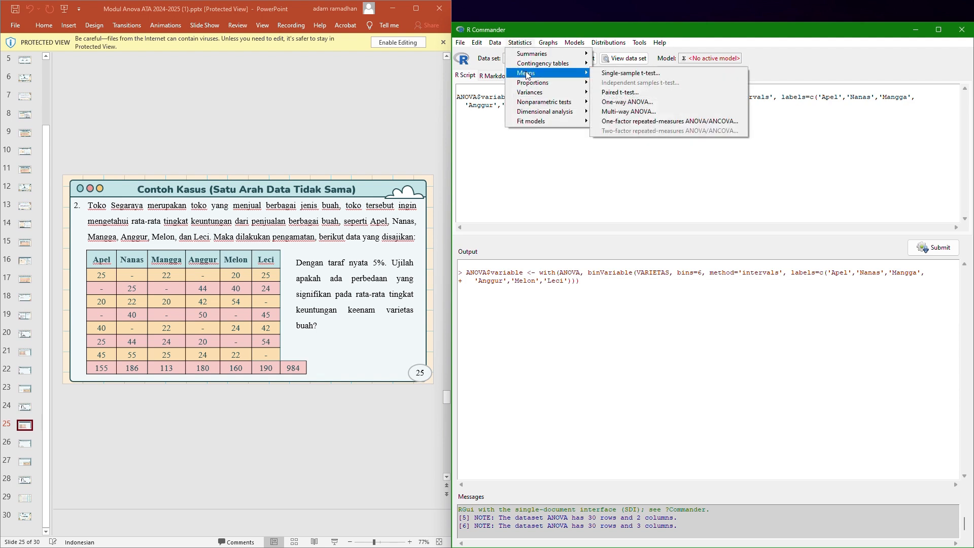
{"action": "left_click", "coordinate": [627, 101]}
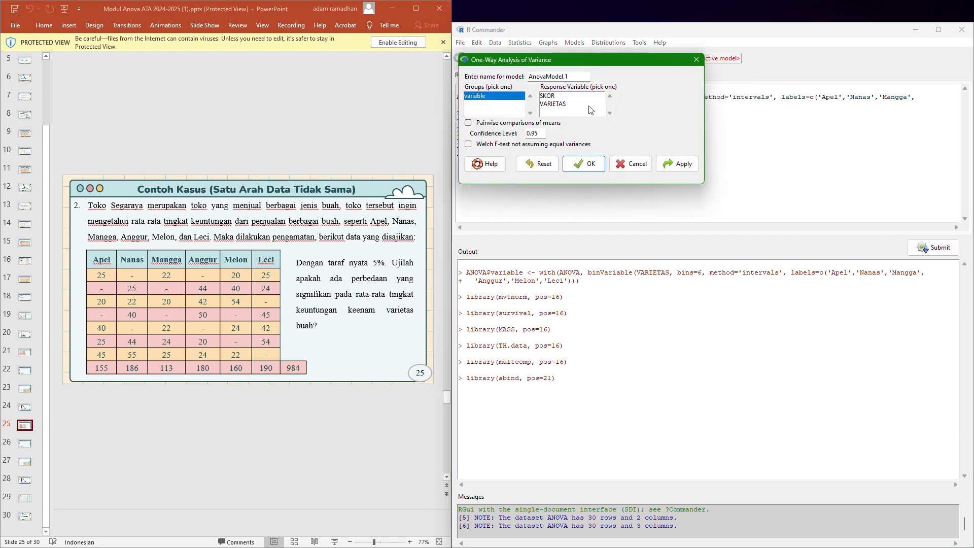
{"action": "left_click", "coordinate": [552, 98]}
{"action": "left_click", "coordinate": [583, 163]}
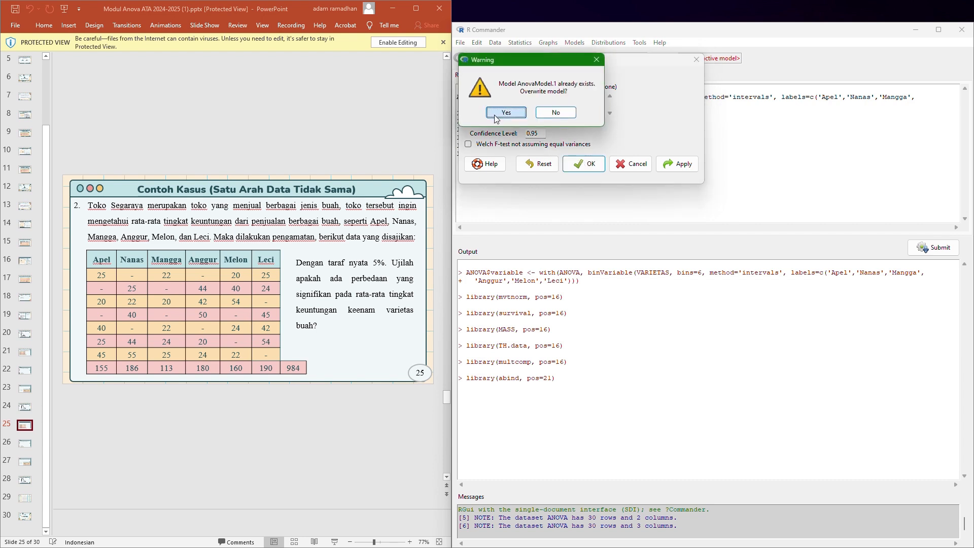
{"action": "left_click", "coordinate": [495, 113]}
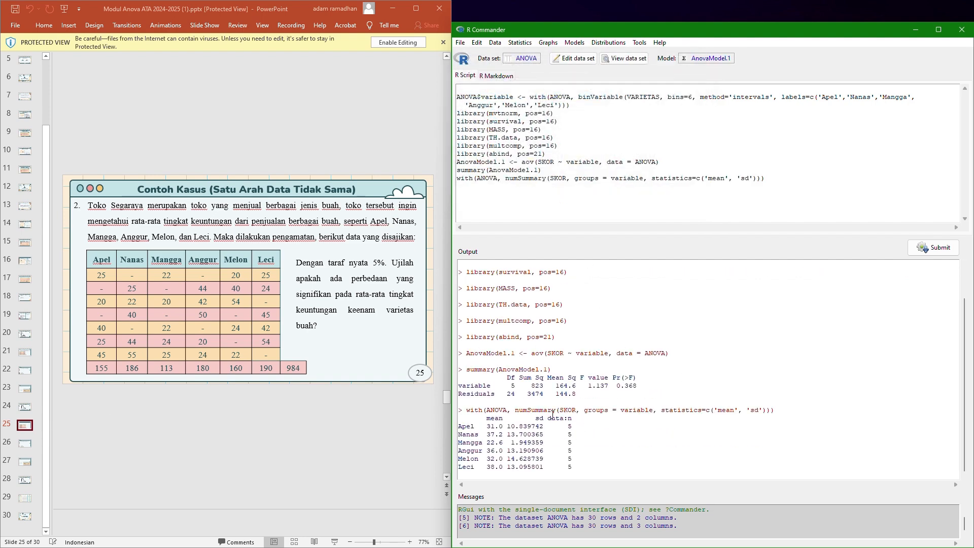
Step: Compare the ANOVA output with the hypothesis-testing solution on slides 26 and 27 in PowerPoint, and go on to slide 28
{"action": "left_click", "coordinate": [21, 443]}
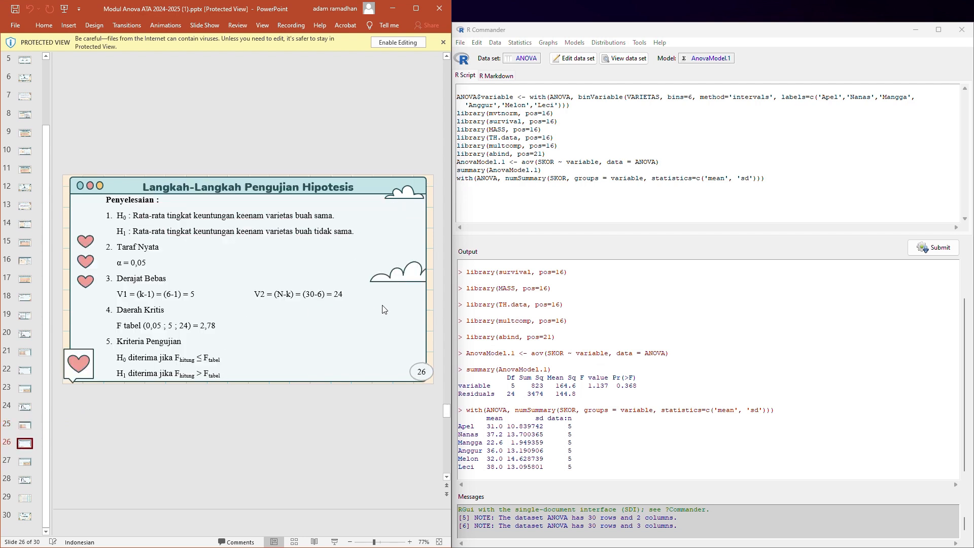
{"action": "left_click", "coordinate": [608, 337]}
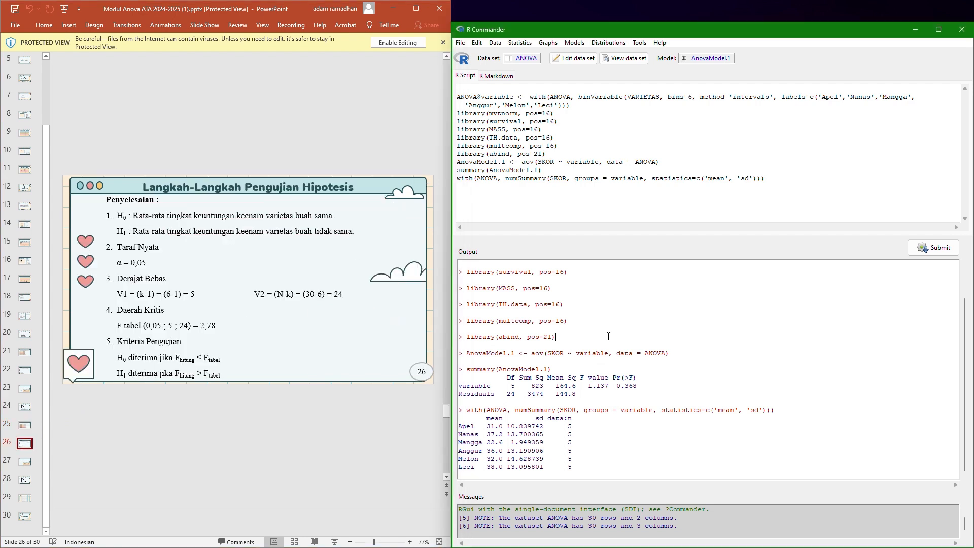
{"action": "left_click", "coordinate": [22, 468]}
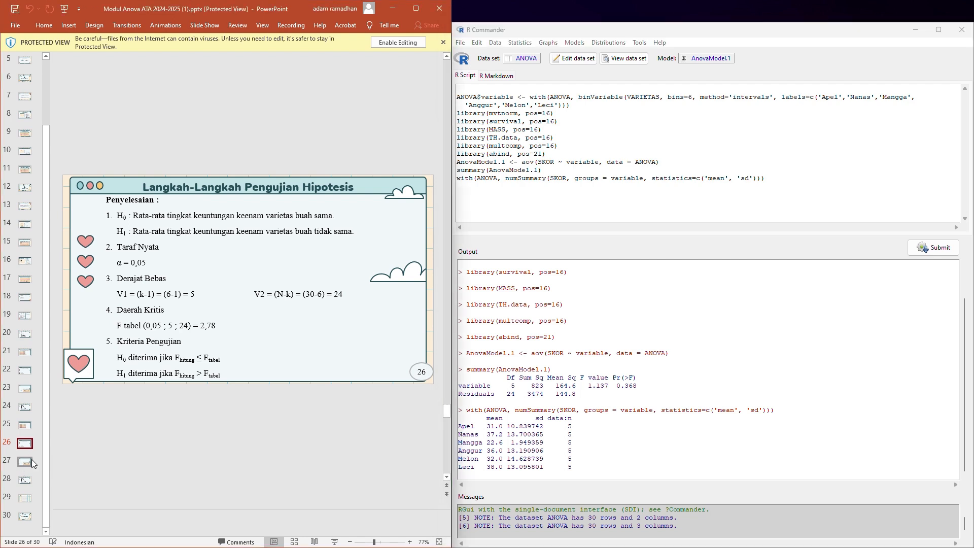
{"action": "left_click", "coordinate": [29, 460]}
{"action": "left_click", "coordinate": [495, 400]}
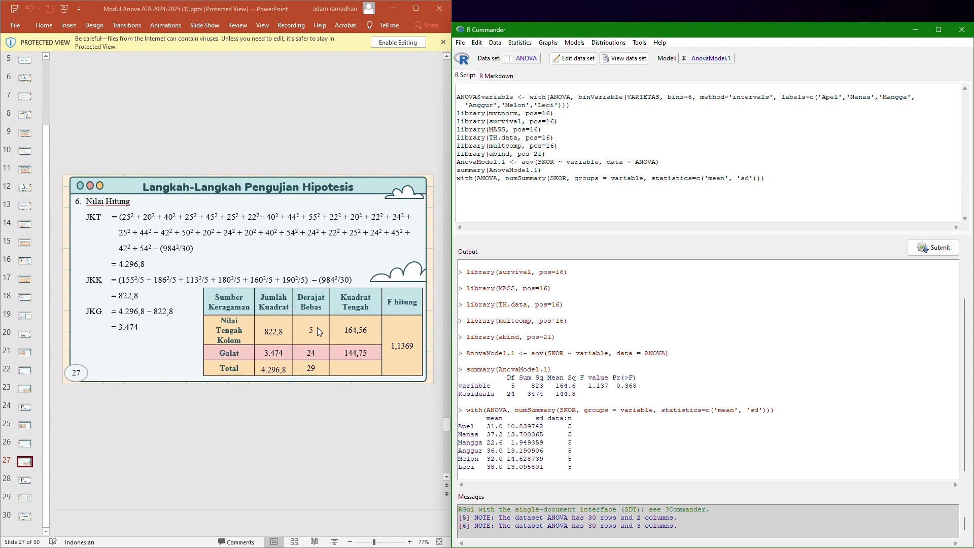
{"action": "left_click", "coordinate": [516, 394]}
{"action": "left_click", "coordinate": [577, 387]}
{"action": "left_click", "coordinate": [586, 401]}
{"action": "left_click", "coordinate": [27, 478]}
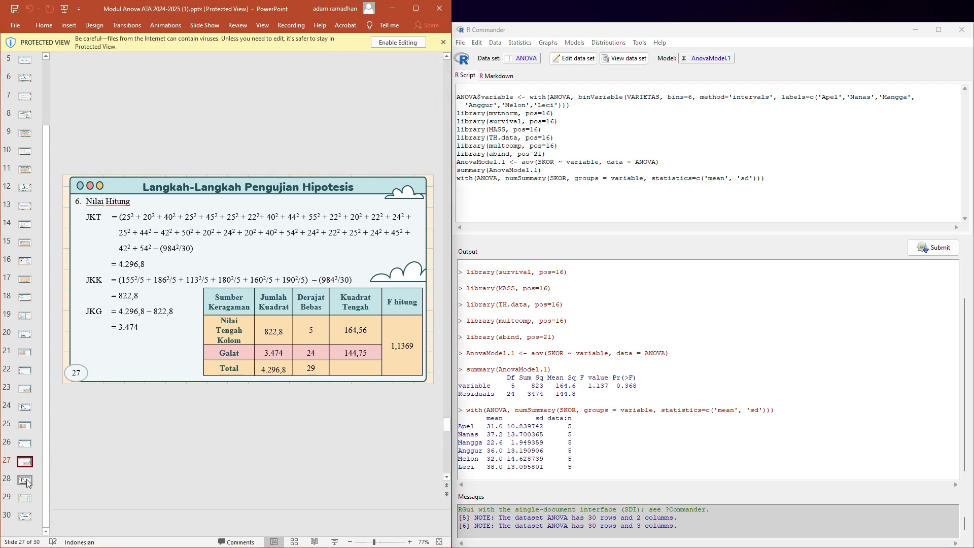